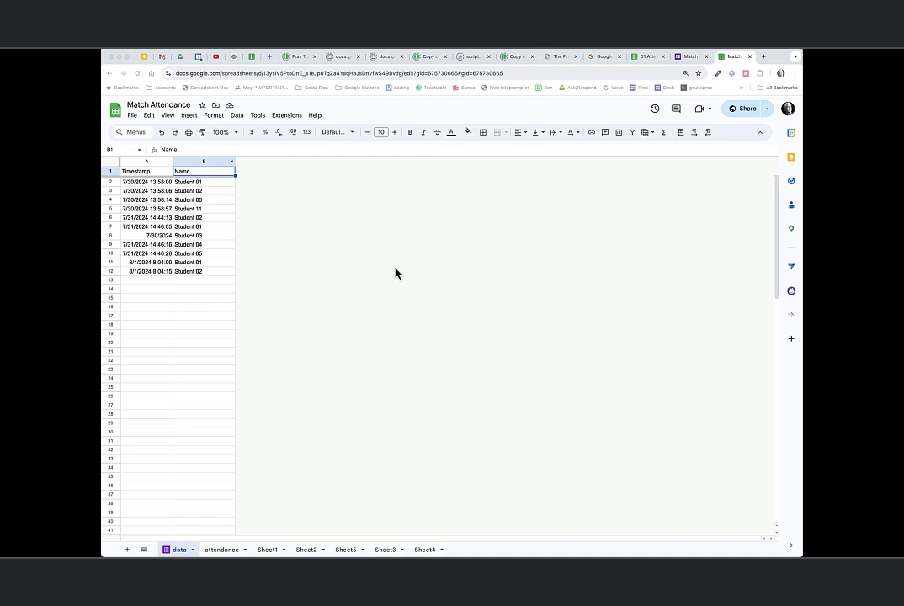
# Submit a form check-in for Student 06 and view it in the spreadsheet
pyautogui.click(692, 59)
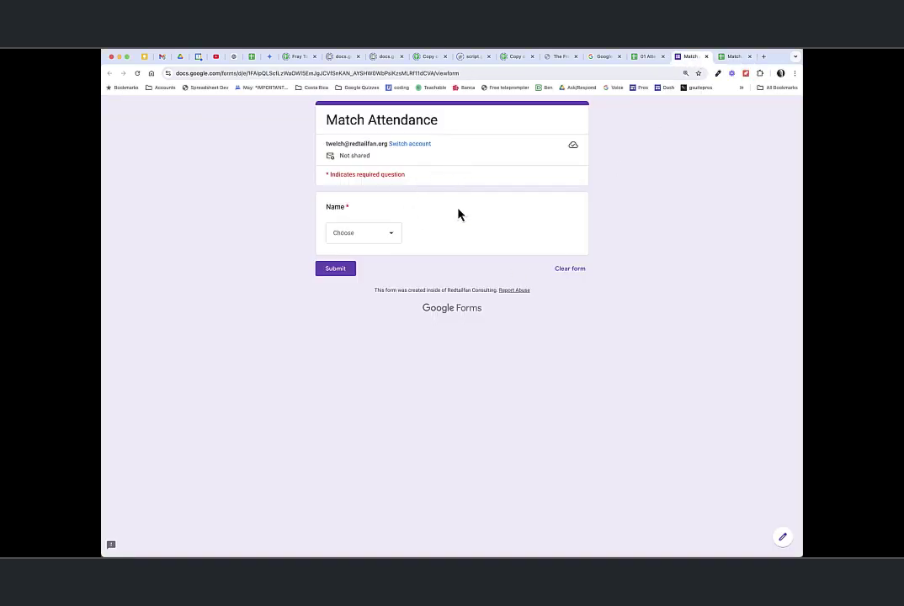
pyautogui.click(393, 240)
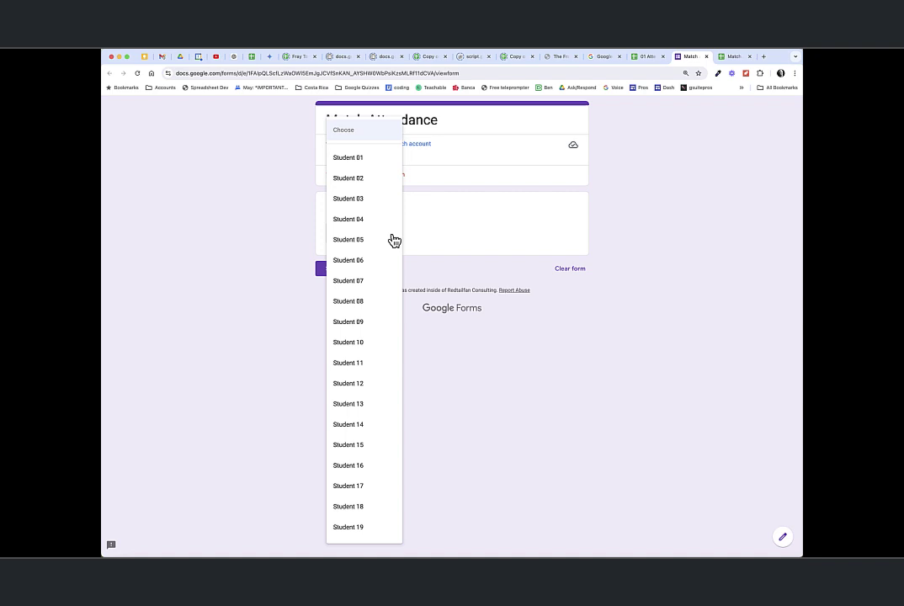
pyautogui.click(367, 261)
pyautogui.click(350, 270)
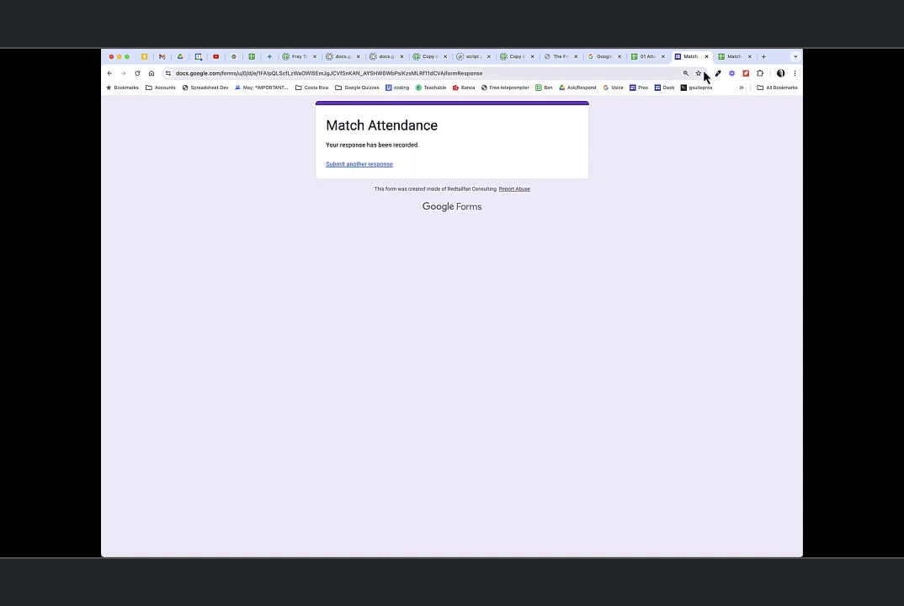
pyautogui.click(733, 56)
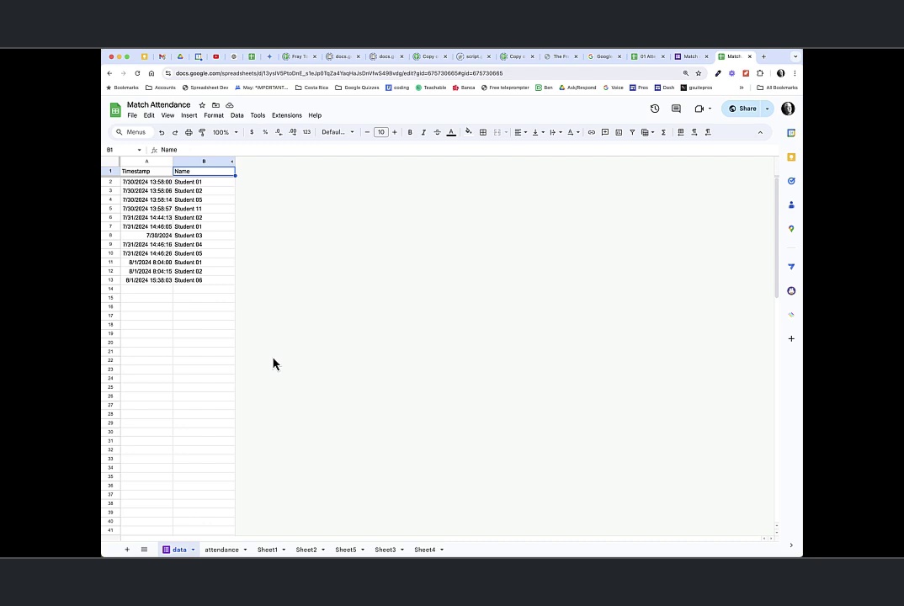
# Submit another form check-in for Student 08 and return to the response data
pyautogui.click(688, 57)
pyautogui.click(383, 167)
pyautogui.click(376, 239)
pyautogui.click(360, 304)
pyautogui.click(339, 272)
pyautogui.click(735, 57)
# On the attendance sheet, set the start date in A1 to July 1, 2024
pyautogui.click(223, 550)
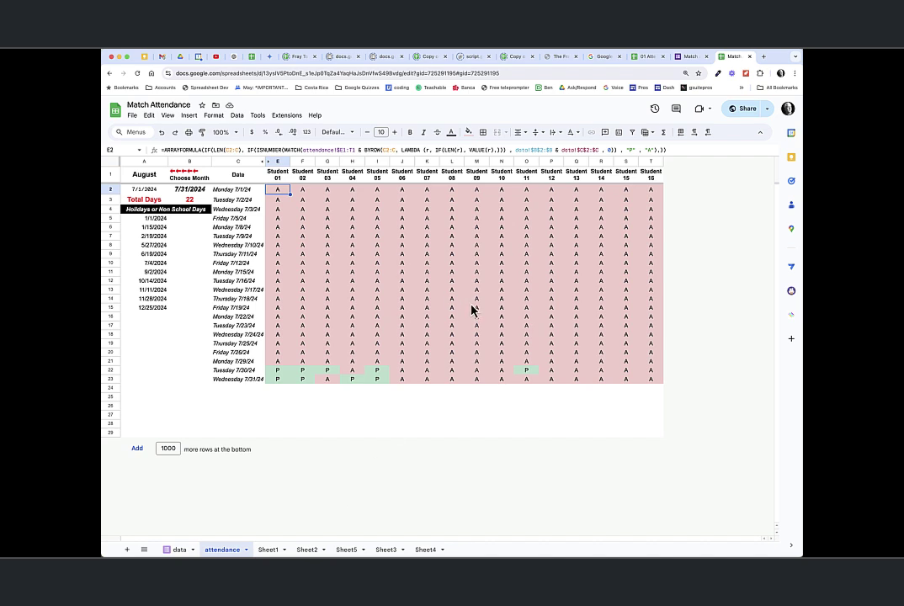
pyautogui.click(147, 176)
pyautogui.doubleClick(153, 181)
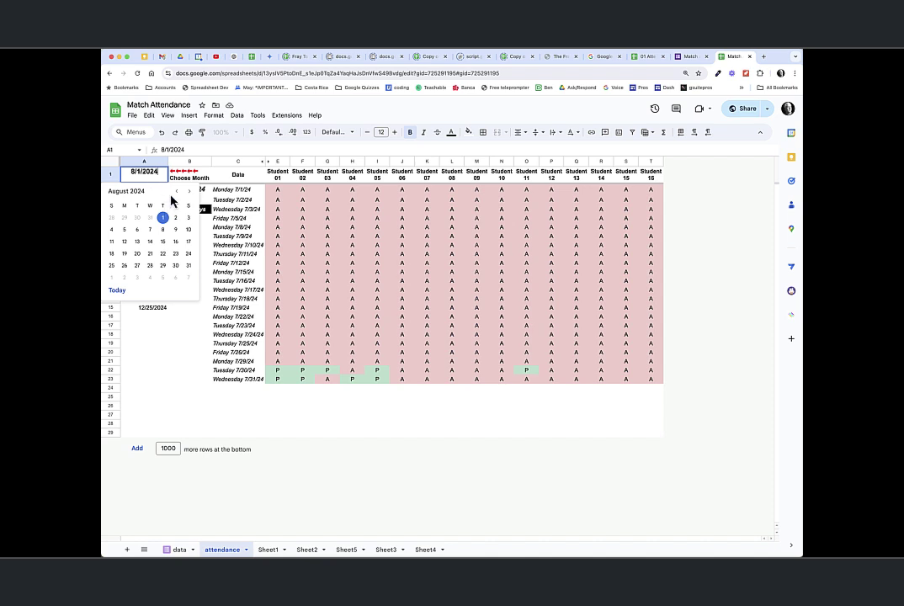
pyautogui.click(176, 192)
pyautogui.click(125, 218)
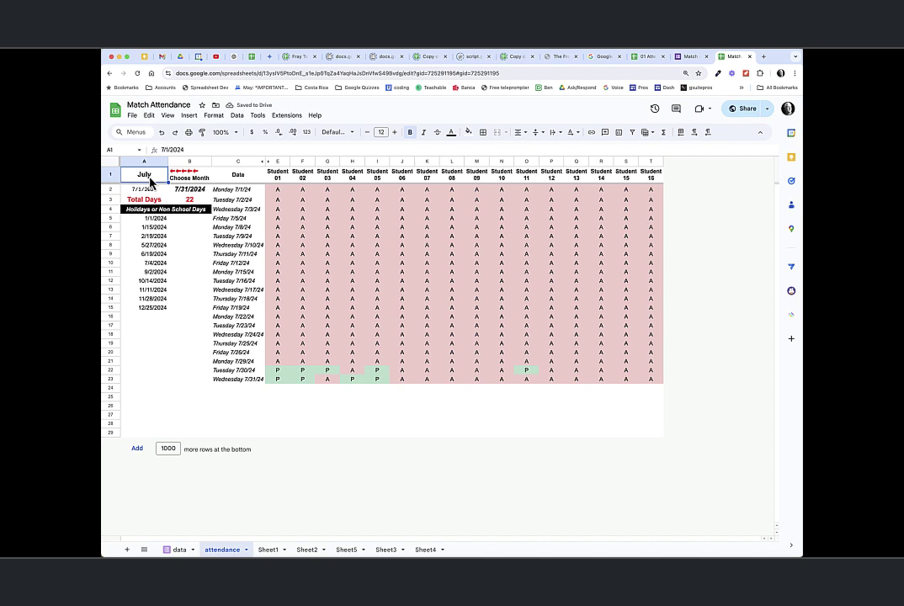
# Paint B2's bold italic formatting onto the 7/1/2024 start date in A2, leaving custom date formats unchanged
pyautogui.click(307, 132)
pyautogui.click(383, 419)
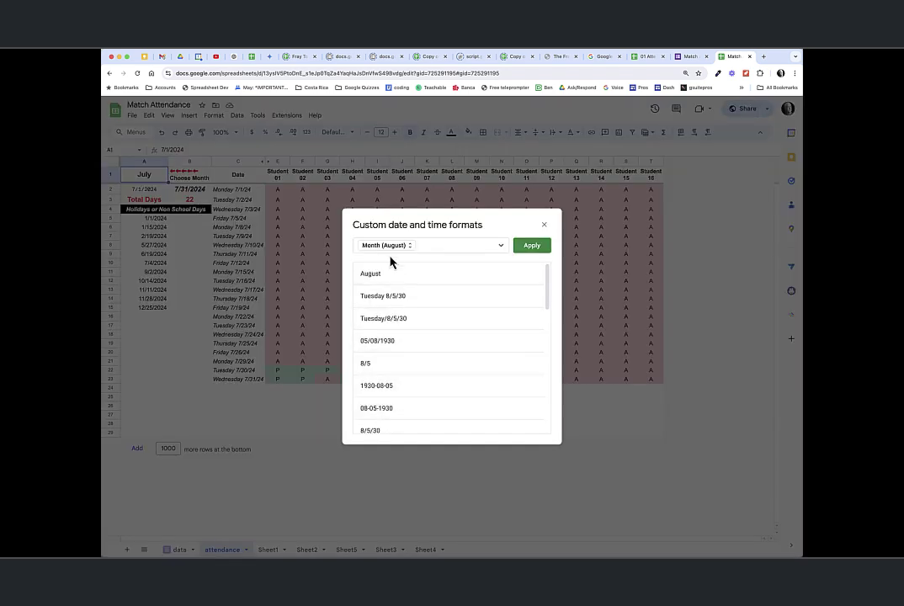
pyautogui.click(545, 228)
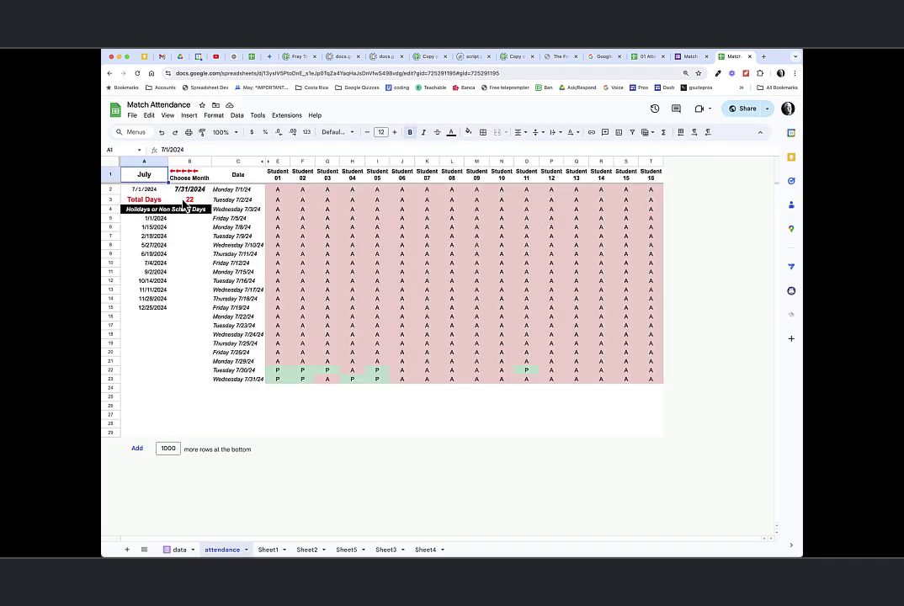
pyautogui.click(145, 191)
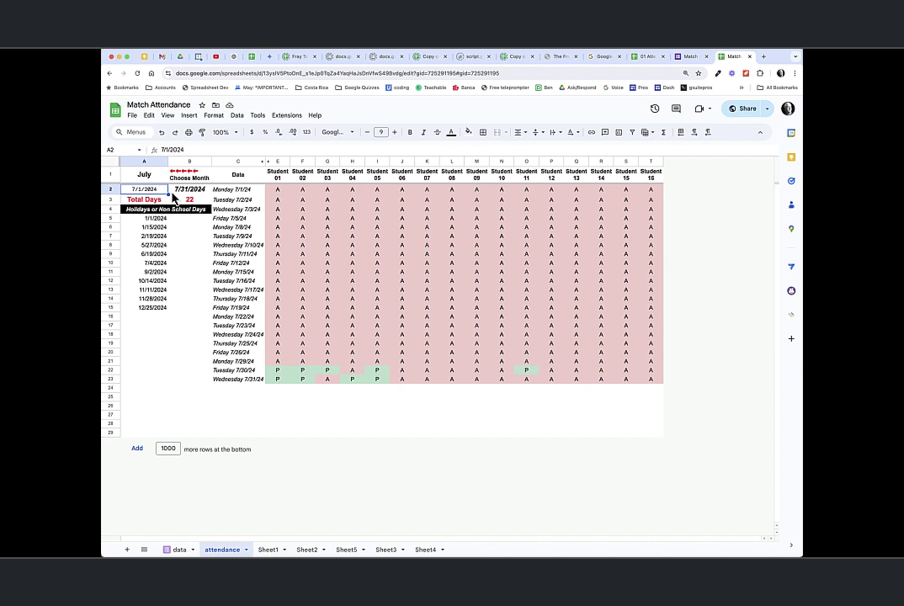
pyautogui.click(176, 190)
pyautogui.click(202, 133)
pyautogui.click(145, 190)
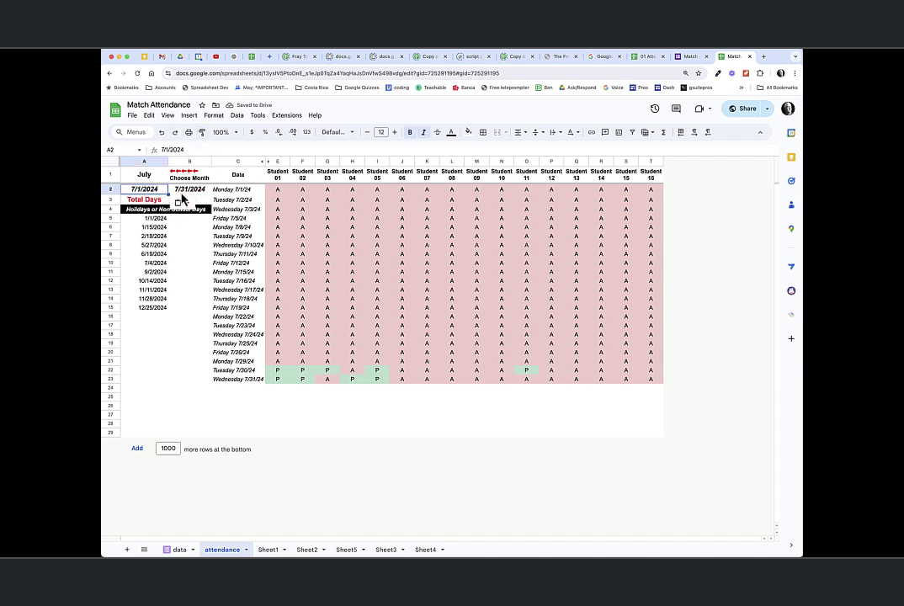
pyautogui.click(189, 192)
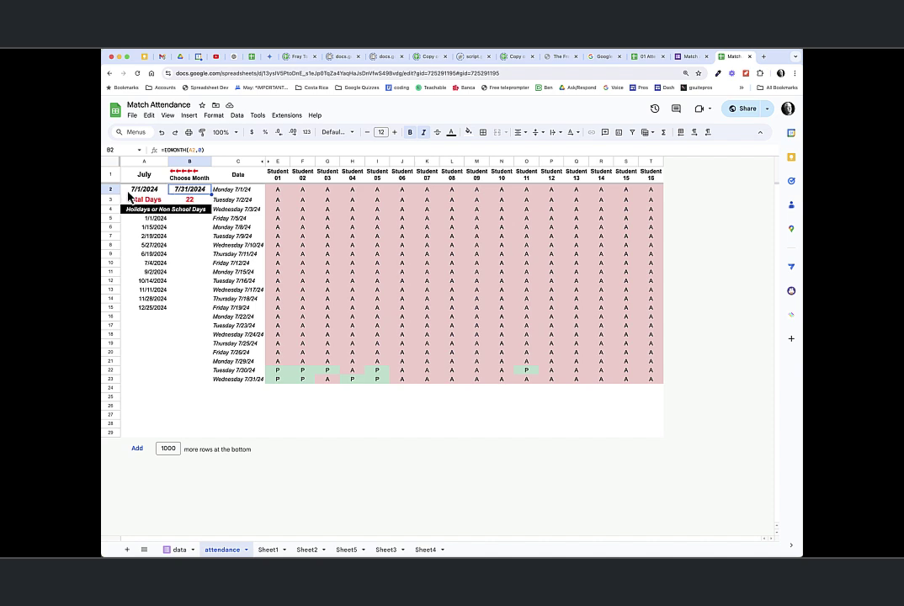
# Inspect C2's school-day date formula, then switch the start date to August 1 and back to July 1
pyautogui.click(226, 192)
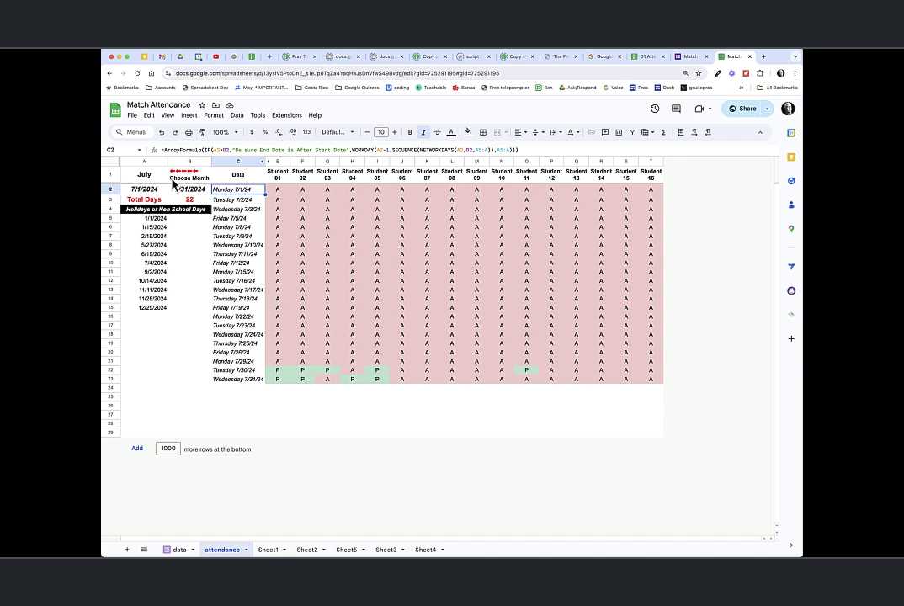
pyautogui.doubleClick(156, 175)
pyautogui.click(162, 265)
pyautogui.click(166, 202)
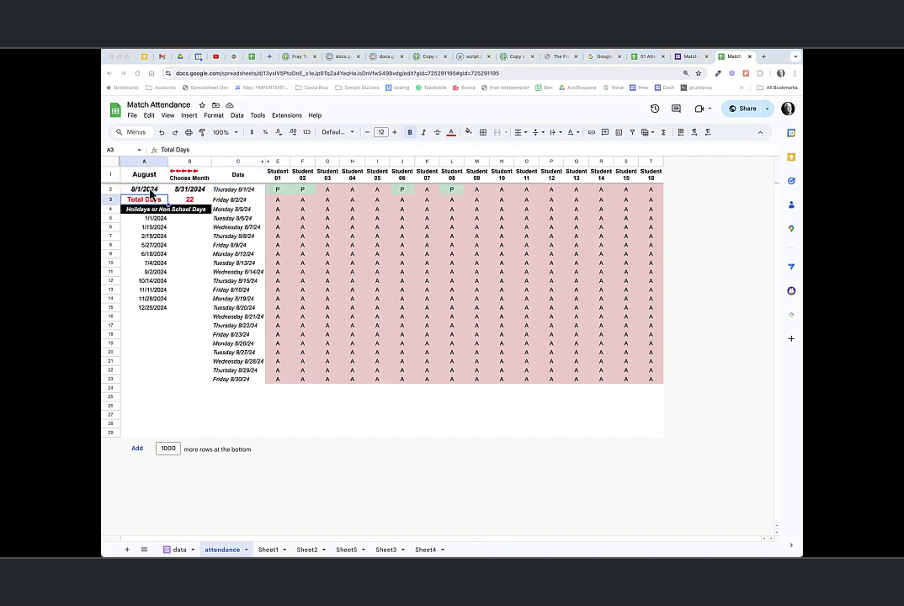
pyautogui.click(148, 178)
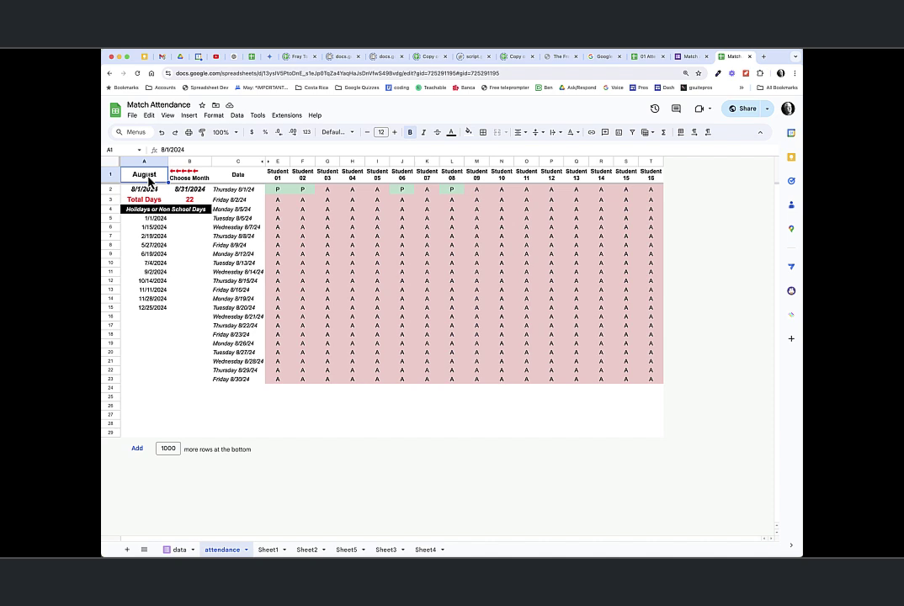
pyautogui.doubleClick(148, 179)
pyautogui.click(176, 191)
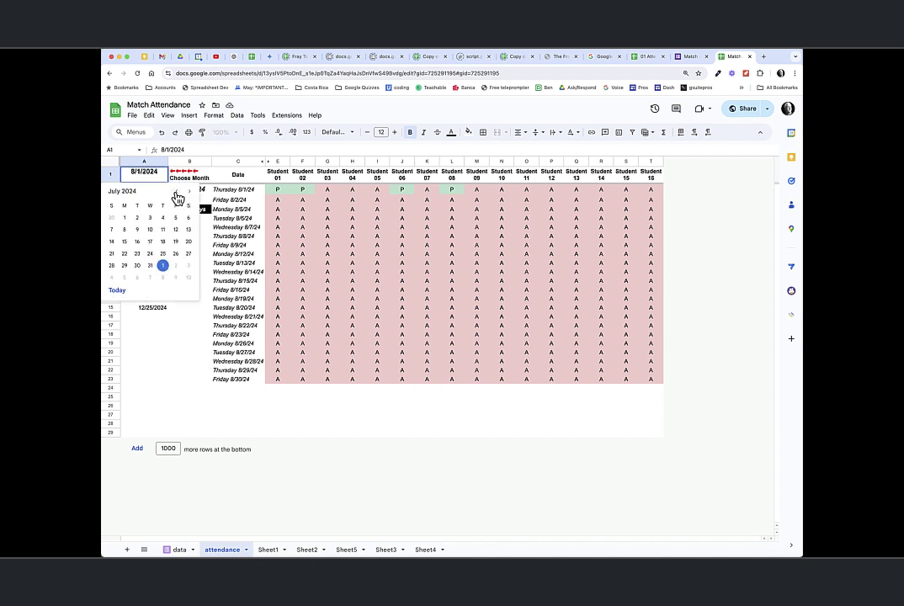
pyautogui.click(124, 219)
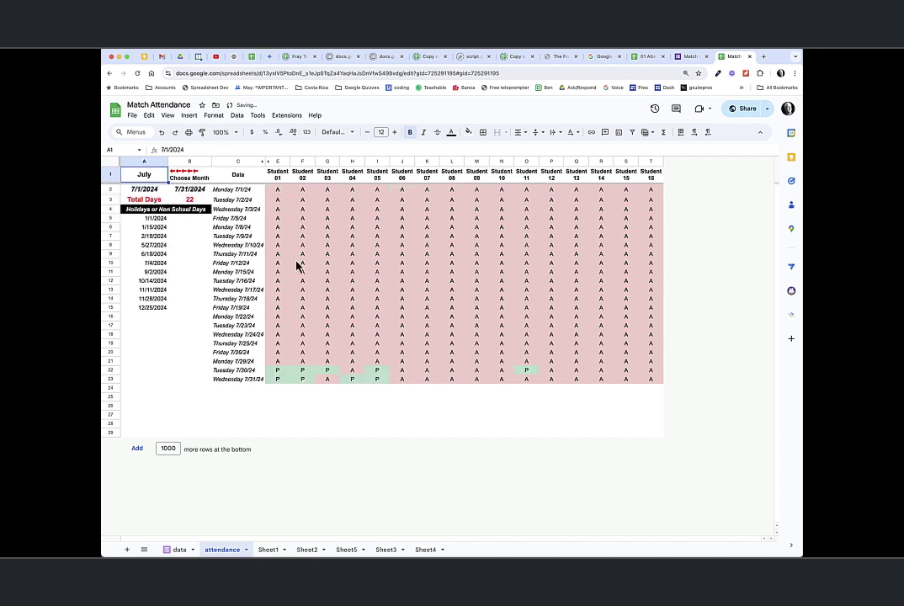
# Try August 1 and September 1 as start dates, settle on August 1, then view the data sheet
pyautogui.doubleClick(146, 178)
pyautogui.click(164, 266)
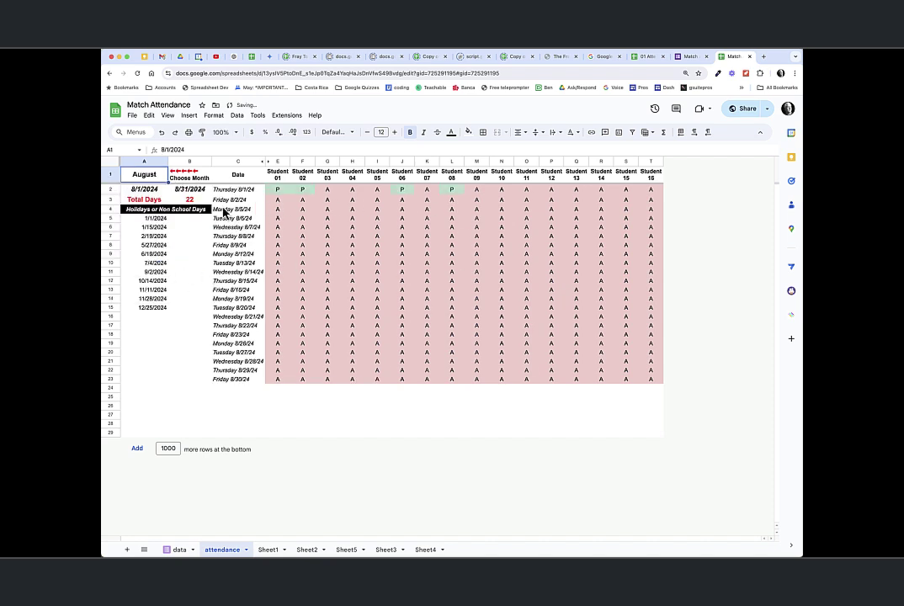
pyautogui.doubleClick(152, 179)
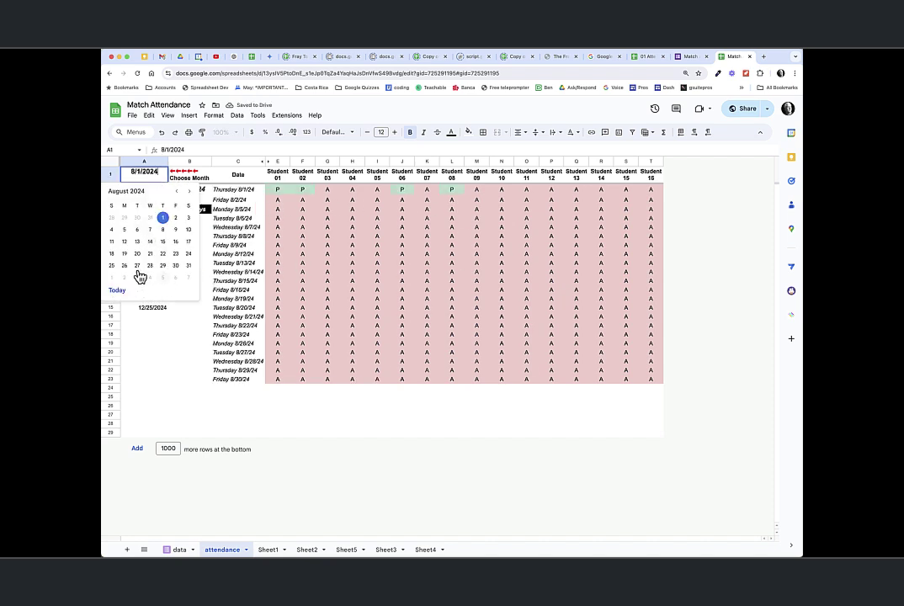
pyautogui.click(115, 284)
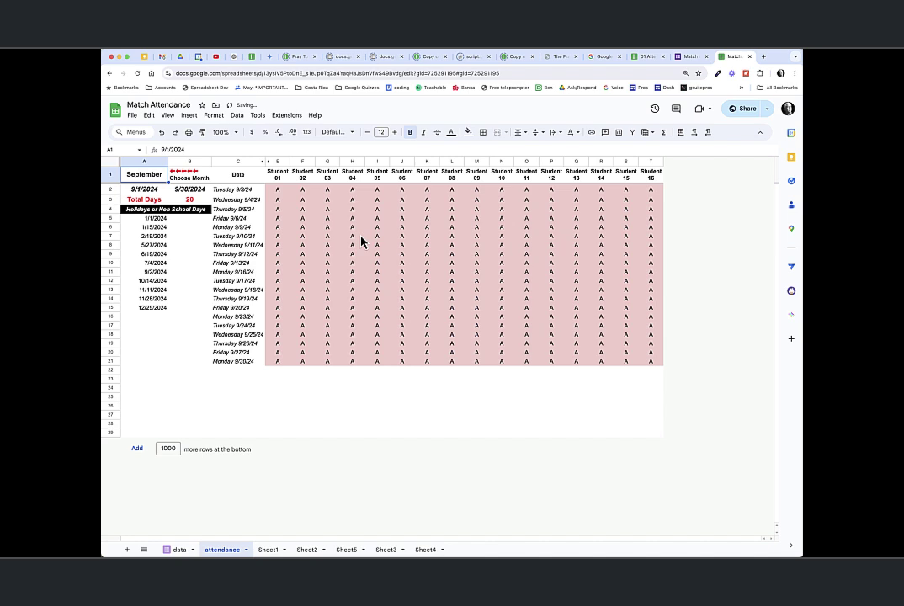
pyautogui.doubleClick(147, 175)
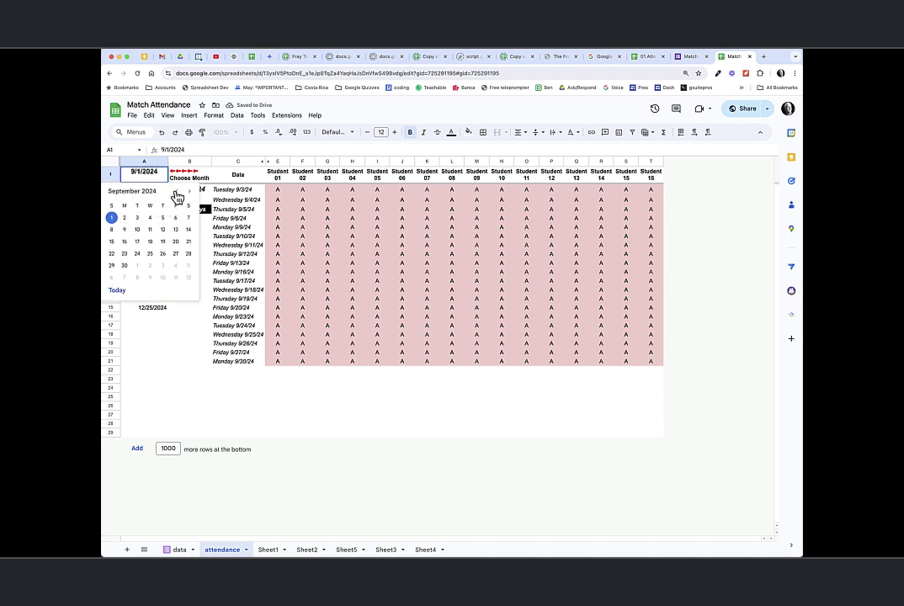
pyautogui.click(177, 191)
pyautogui.click(163, 219)
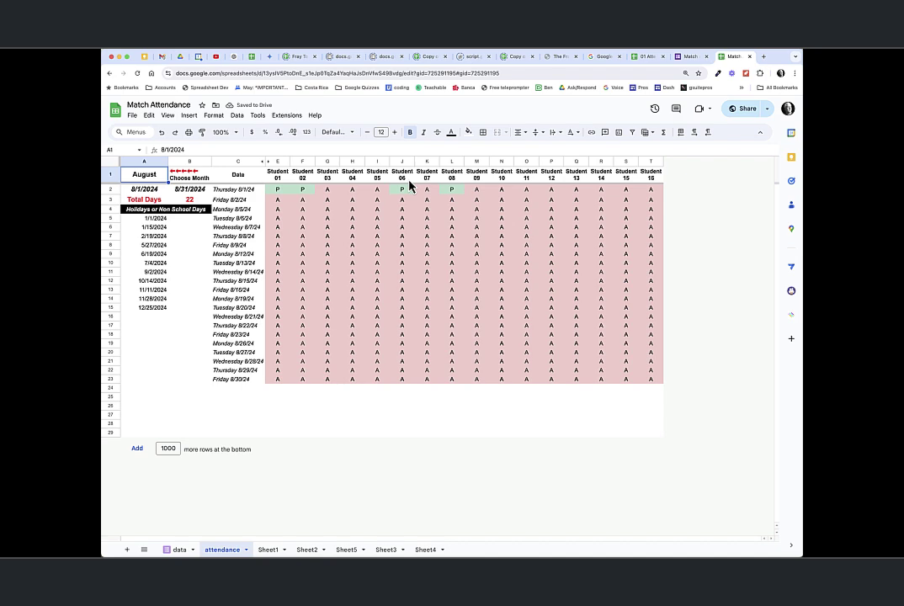
pyautogui.click(177, 549)
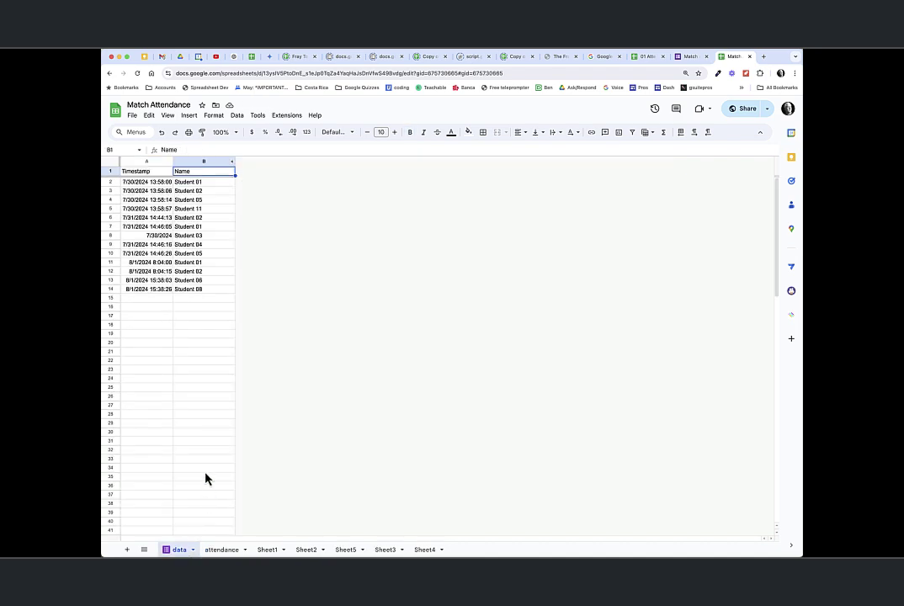
pyautogui.click(223, 549)
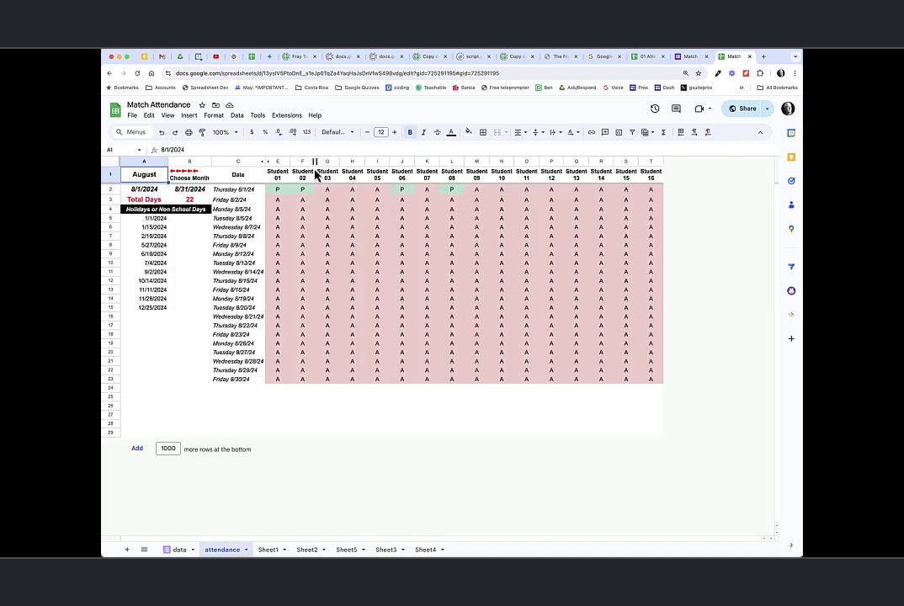
pyautogui.click(147, 193)
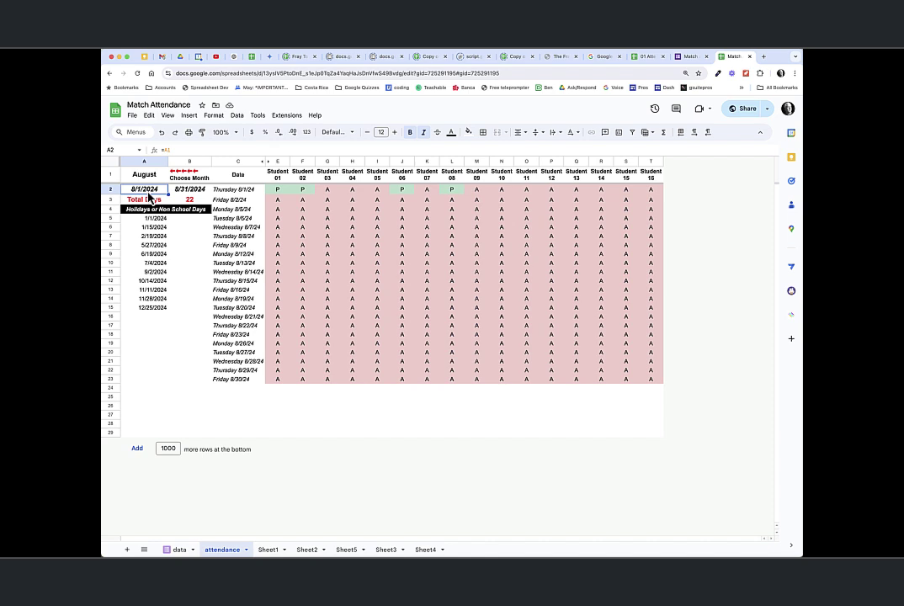
pyautogui.click(178, 192)
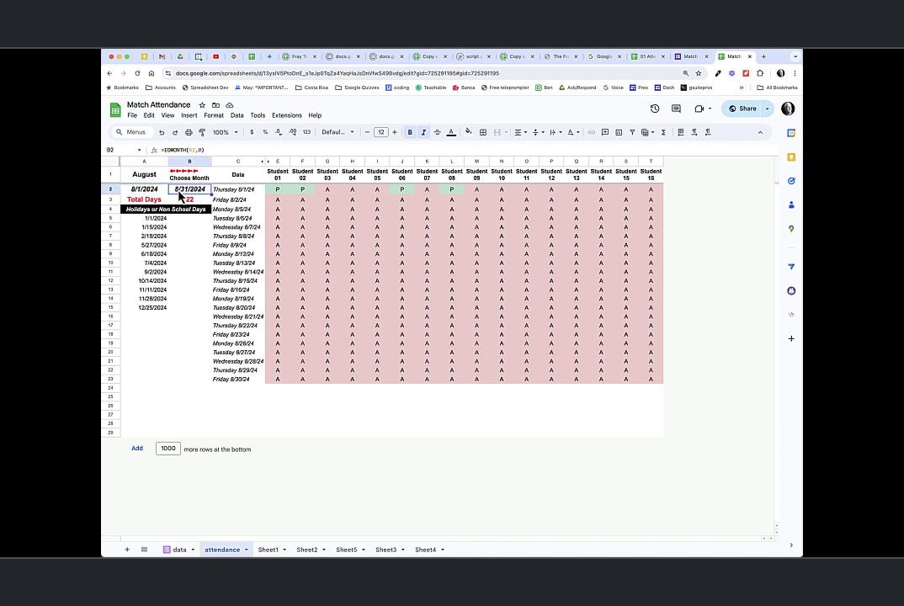
pyautogui.click(184, 201)
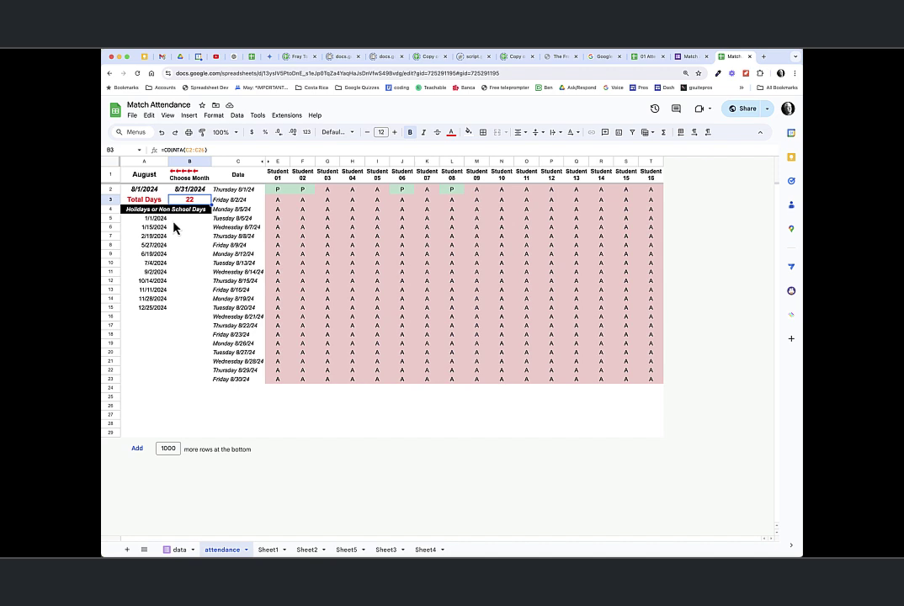
pyautogui.click(152, 219)
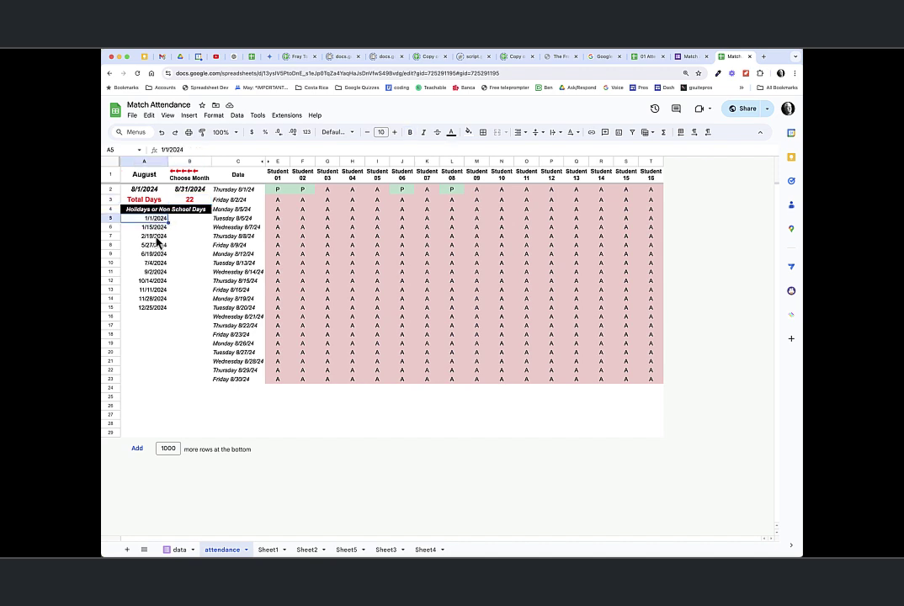
pyautogui.click(236, 191)
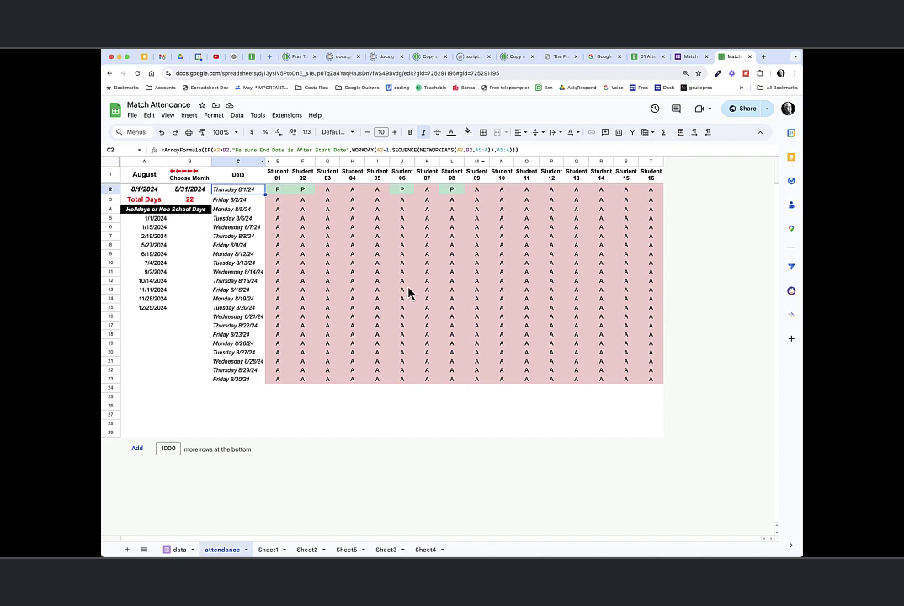
pyautogui.click(286, 190)
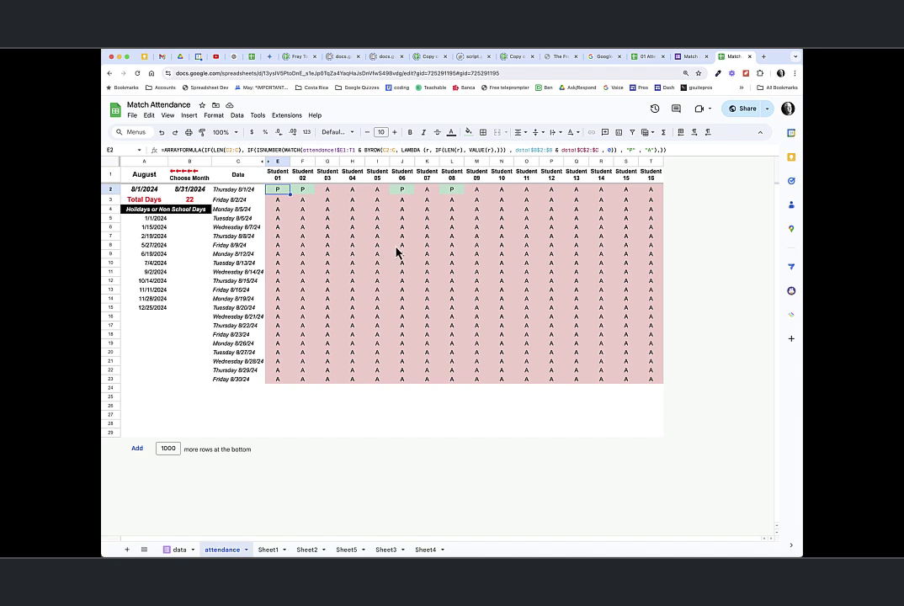
pyautogui.click(178, 549)
pyautogui.click(220, 549)
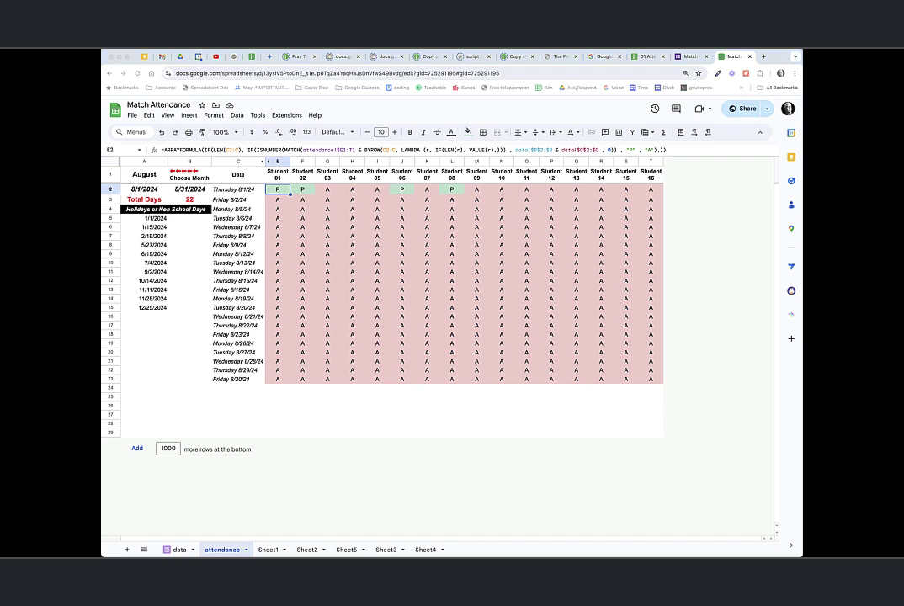
pyautogui.click(179, 549)
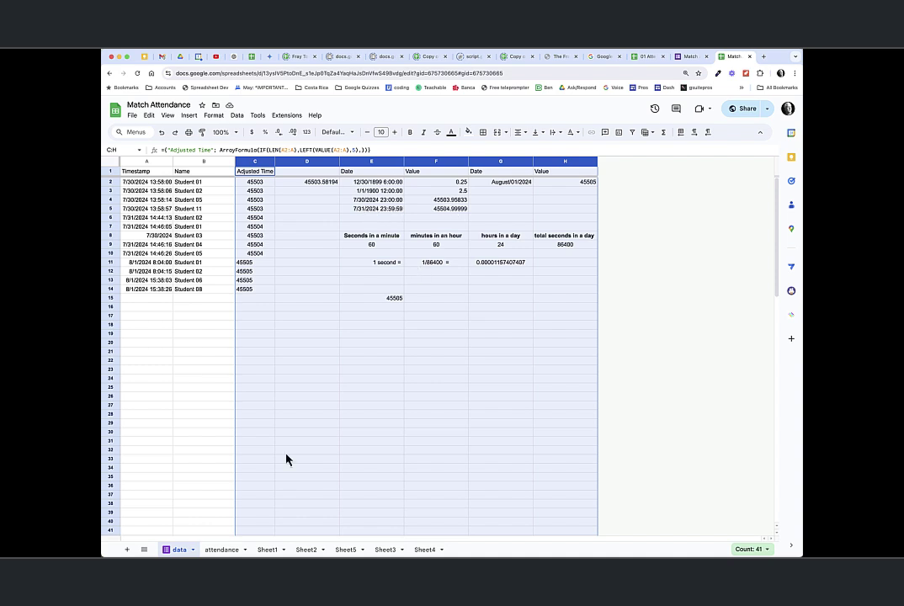
pyautogui.click(223, 548)
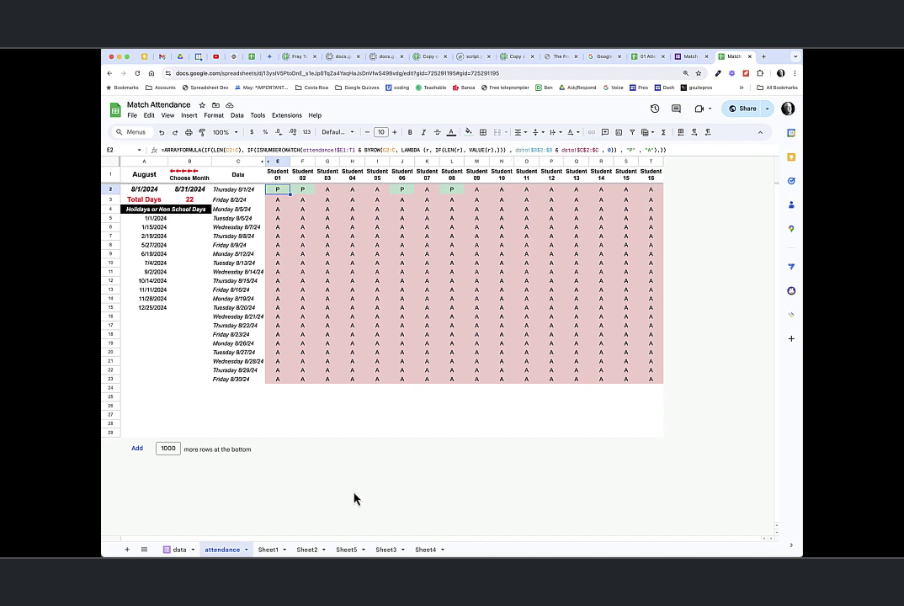
pyautogui.click(179, 549)
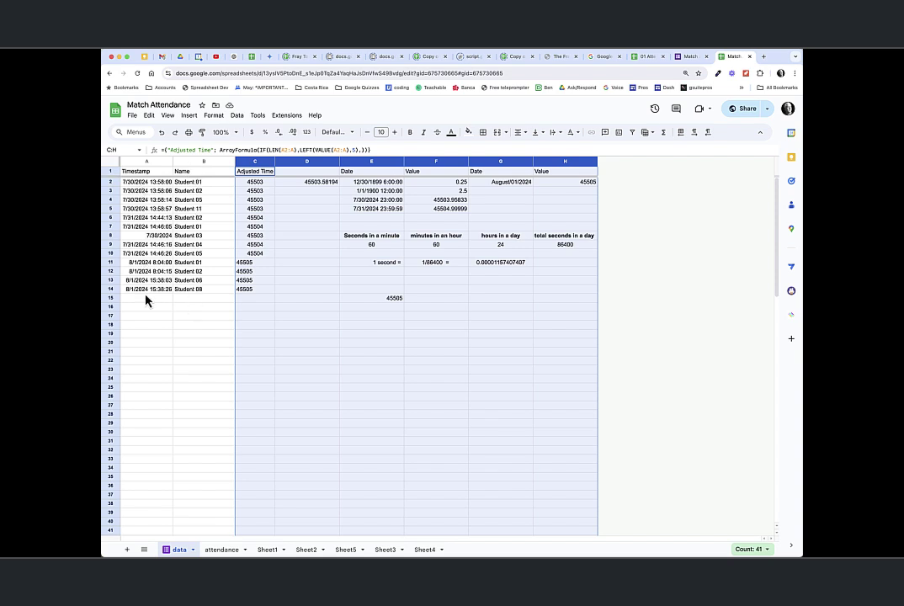
pyautogui.click(223, 550)
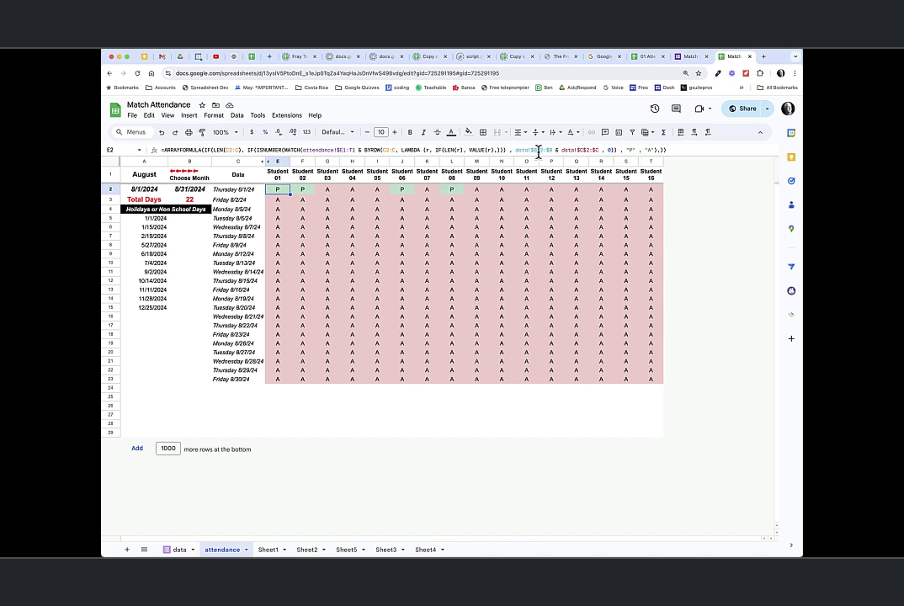
pyautogui.click(180, 549)
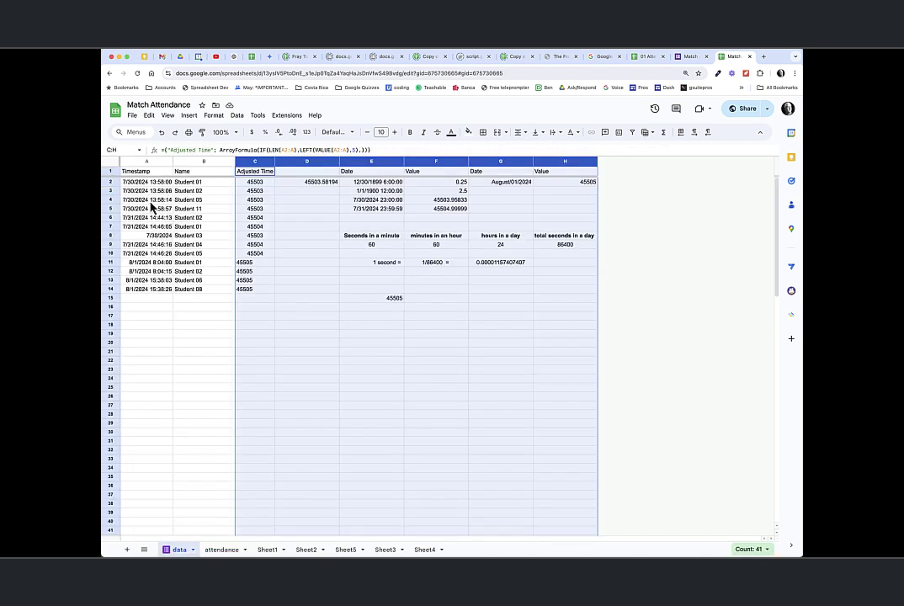
pyautogui.click(229, 550)
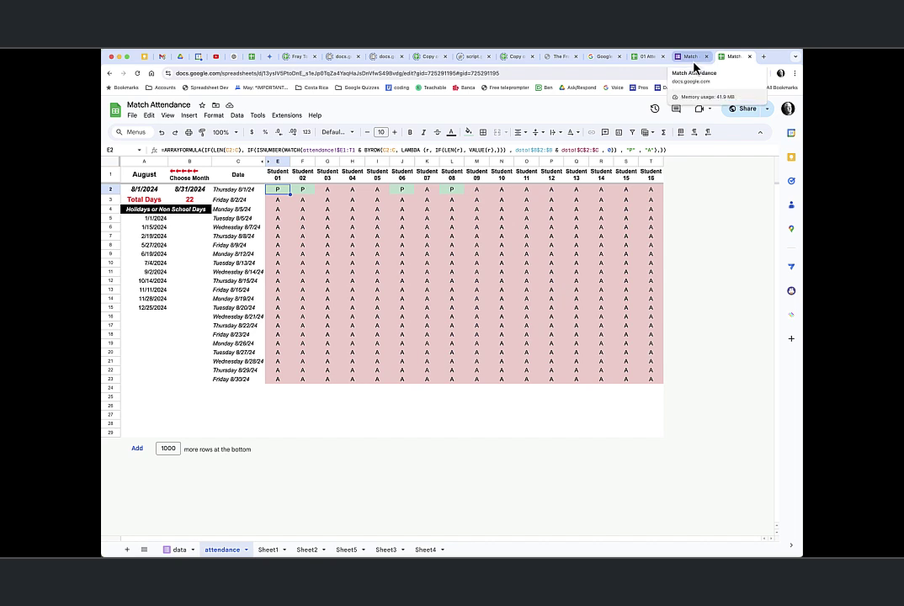
# Submit another form check-in for Student 09 and return to the attendance spreadsheet
pyautogui.click(692, 57)
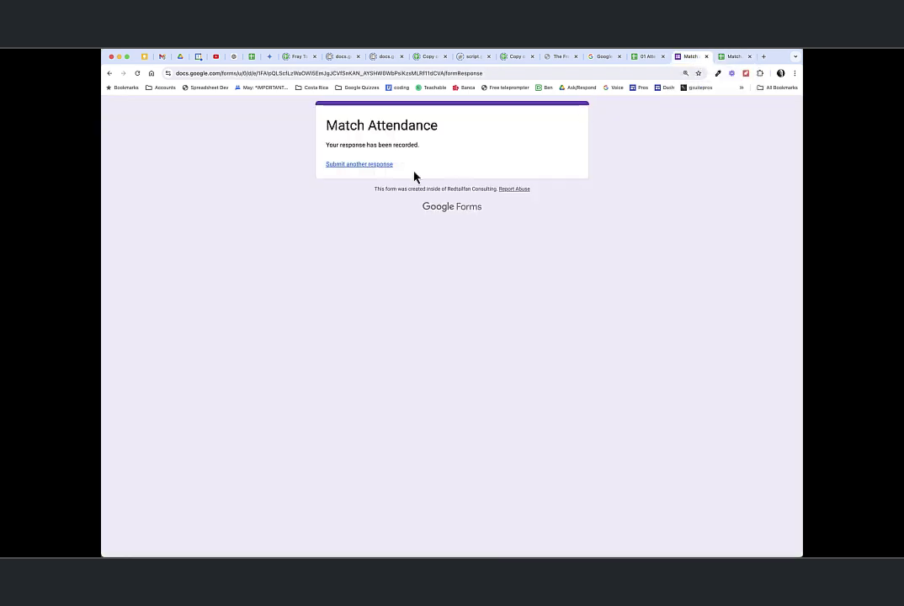
pyautogui.click(369, 168)
pyautogui.click(355, 236)
pyautogui.click(348, 321)
pyautogui.click(346, 269)
pyautogui.click(729, 58)
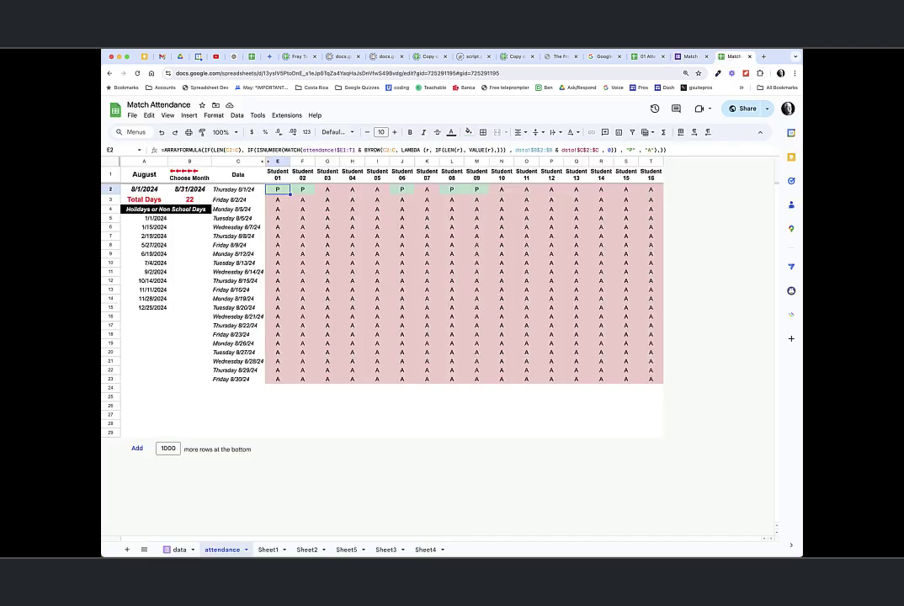
# Review the combined data name-and-time part of E2's attendance formula without changing it
pyautogui.hotkey('alt', 'Up')
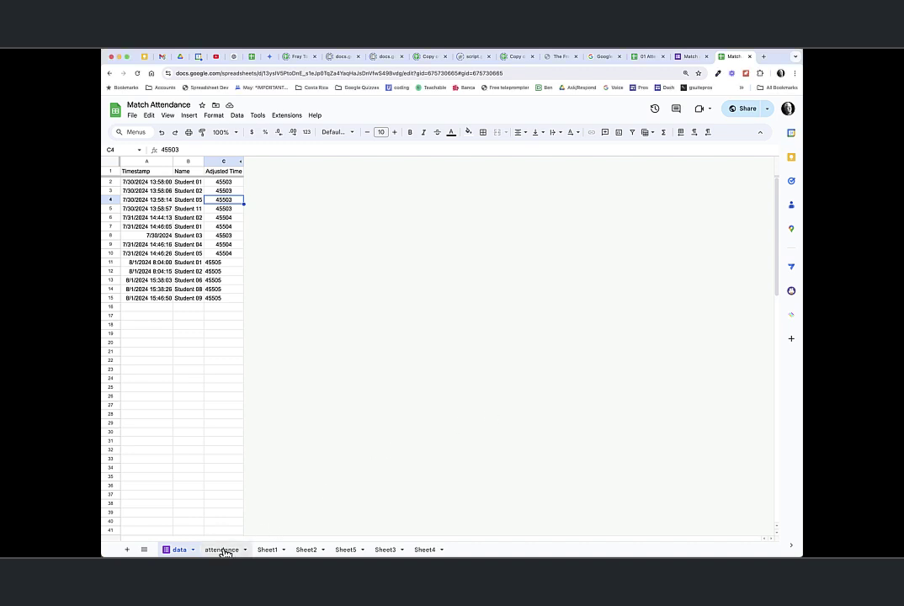
pyautogui.click(222, 549)
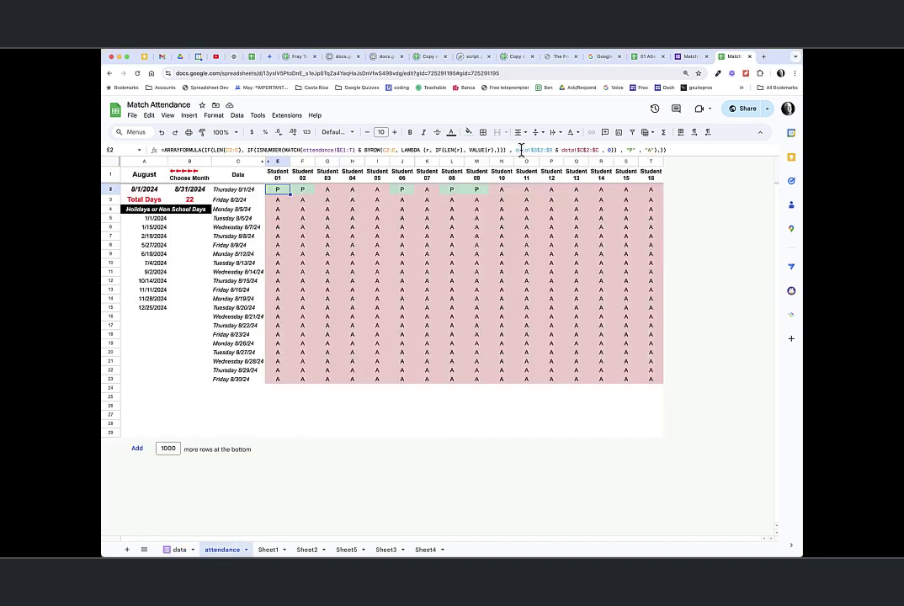
pyautogui.moveTo(515, 150); pyautogui.dragTo(600, 149)
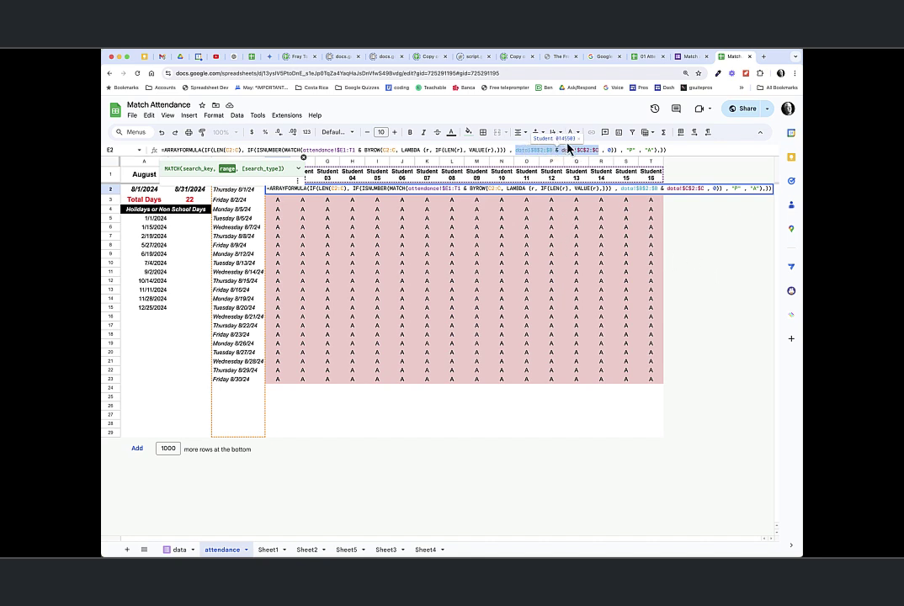
pyautogui.click(652, 210)
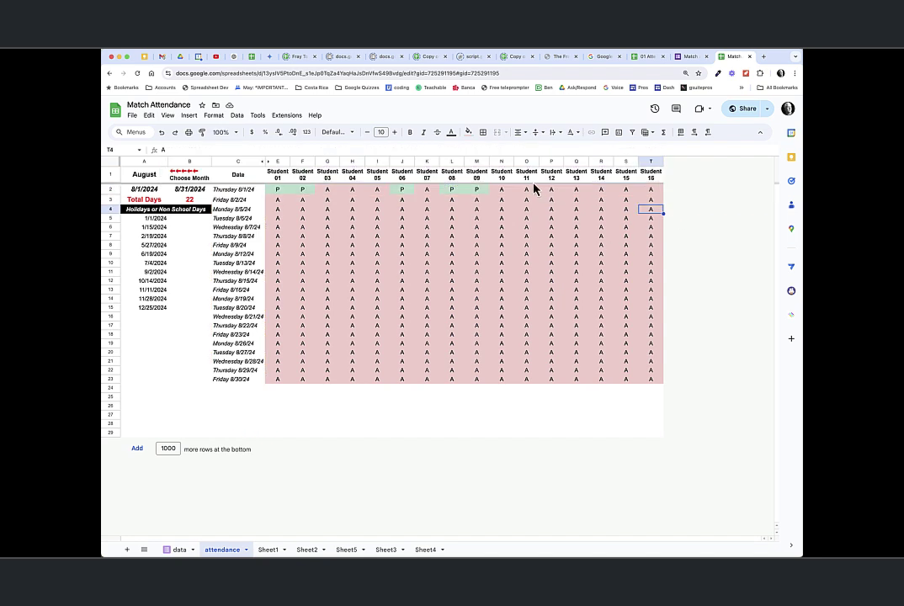
# Add a T11 reference ahead of the BYROW date part of E2's attendance formula
pyautogui.click(283, 190)
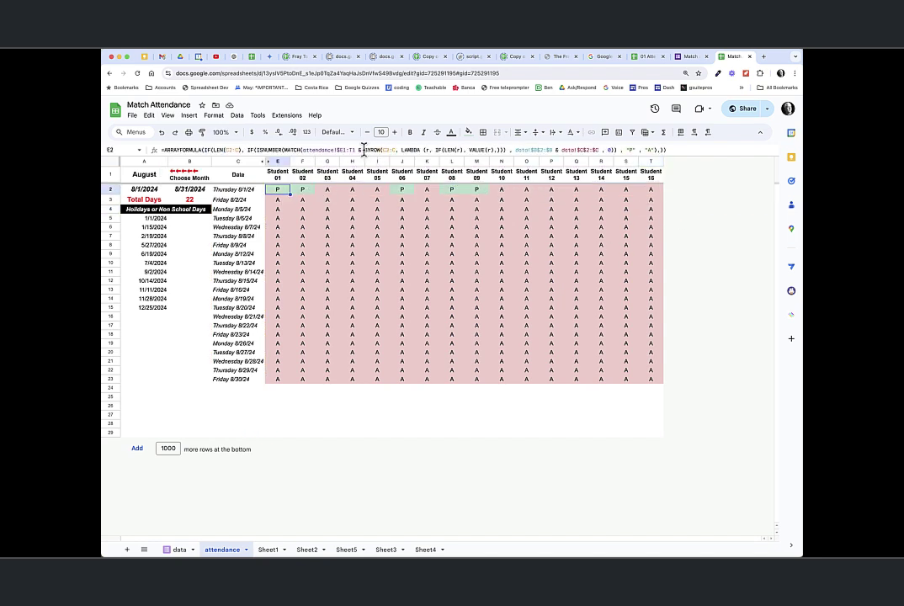
pyautogui.moveTo(363, 149); pyautogui.dragTo(503, 149)
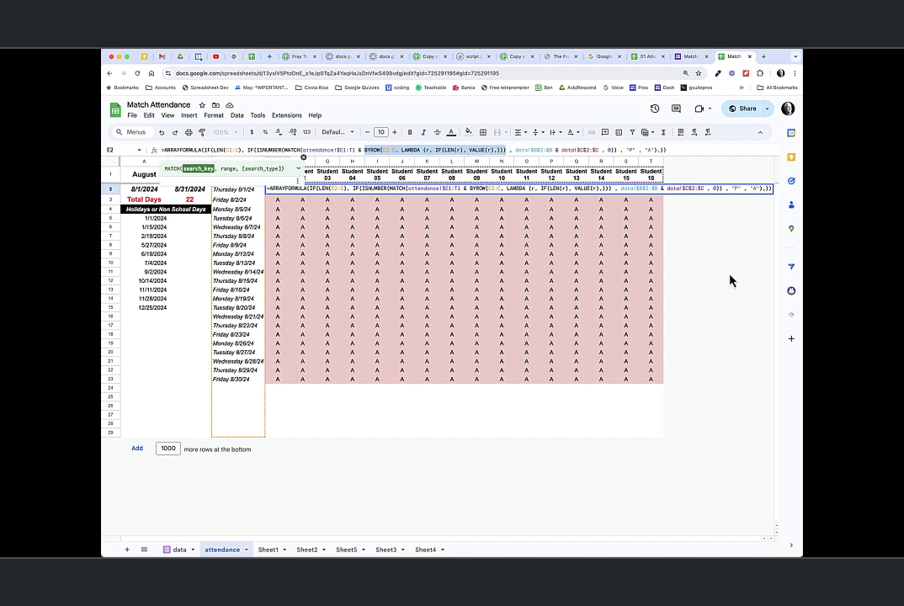
pyautogui.press('Left')
pyautogui.write('T11')
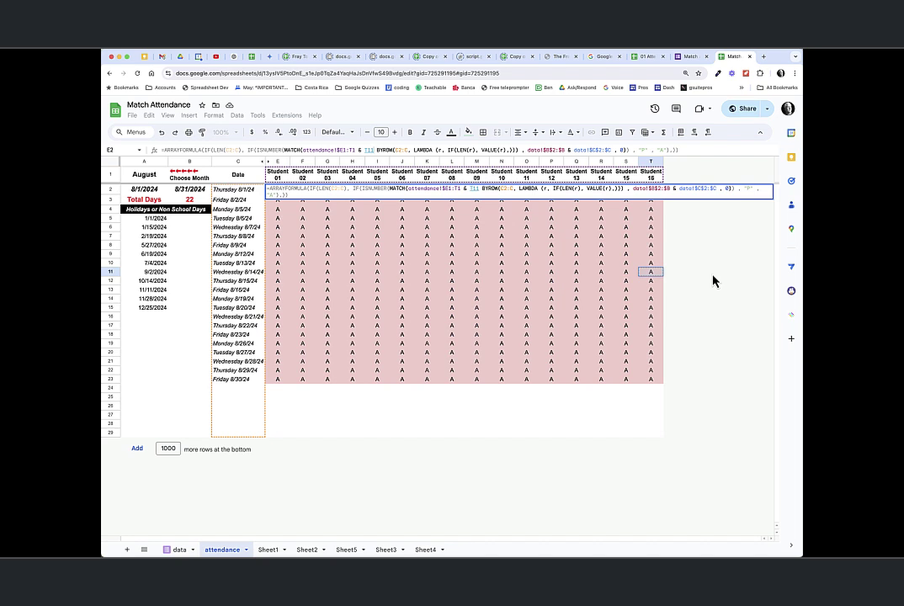
pyautogui.press('Return')
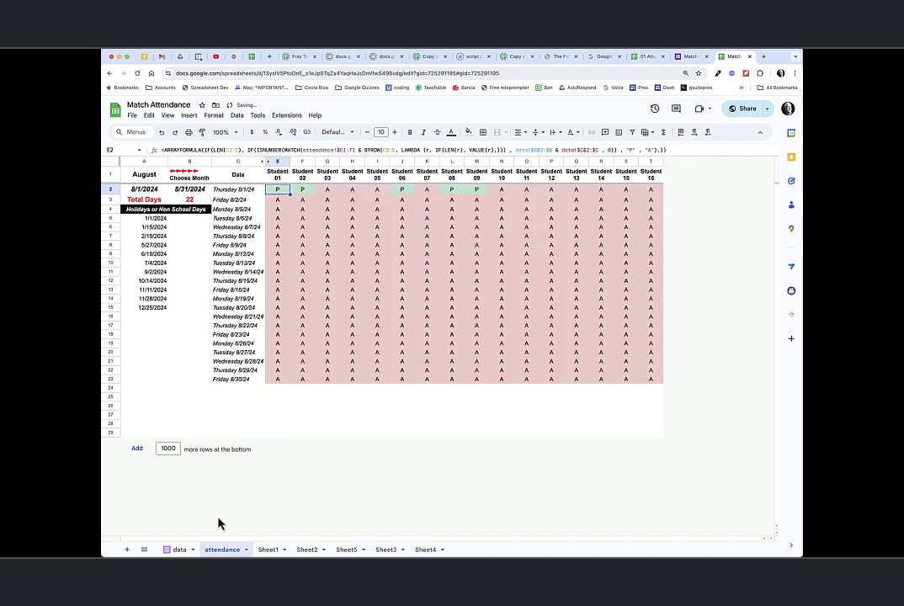
# Compare the two sheets, ending on the data sheet's timestamps, names and Adjusted Time values
pyautogui.click(179, 549)
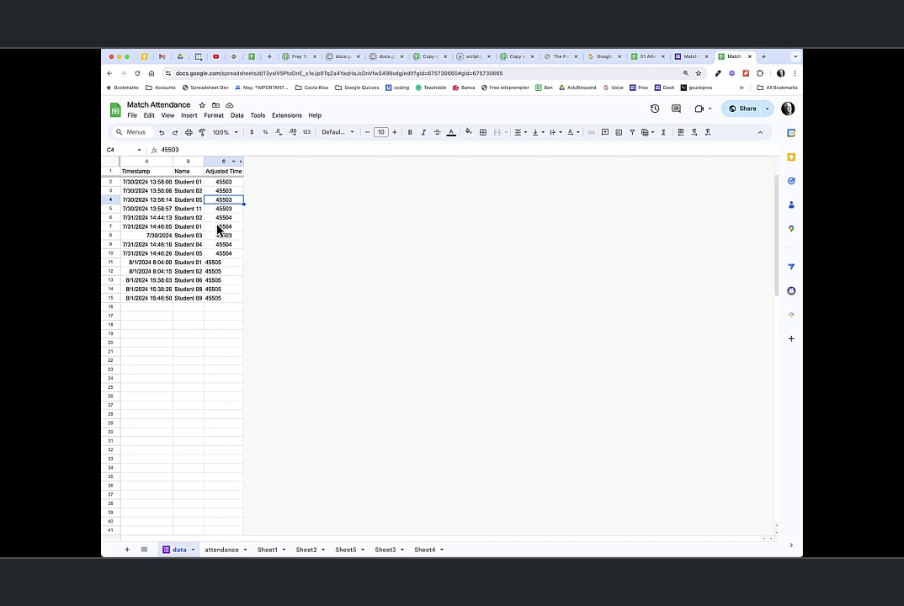
pyautogui.click(221, 549)
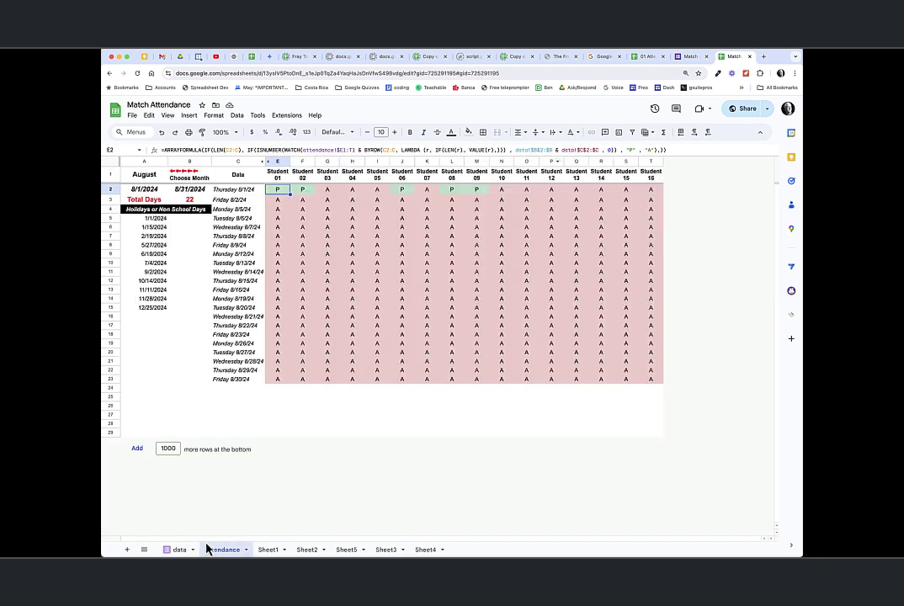
pyautogui.click(178, 549)
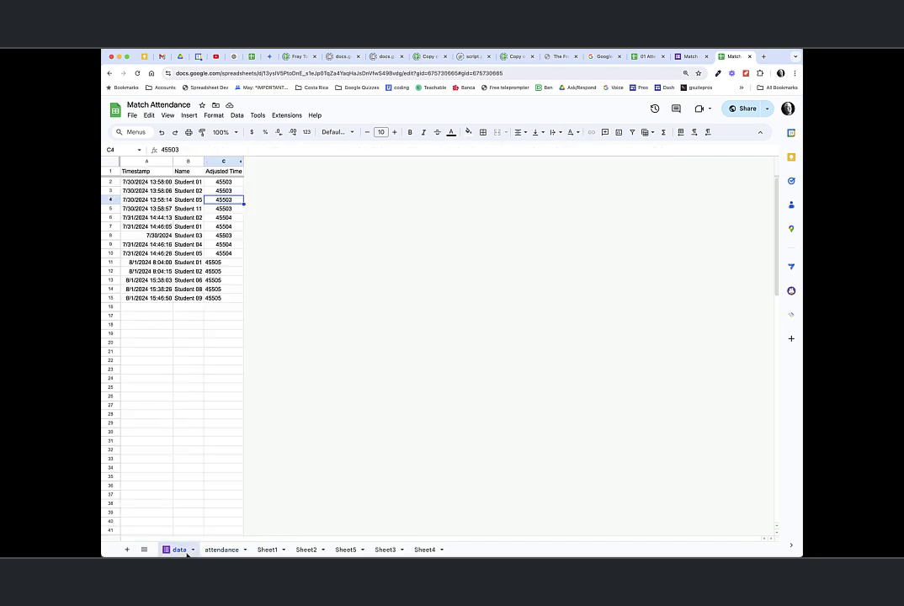
# Check C1's Adjusted Time formula, unhide helper columns D–H, then review the attendance sheet's date formula
pyautogui.click(231, 172)
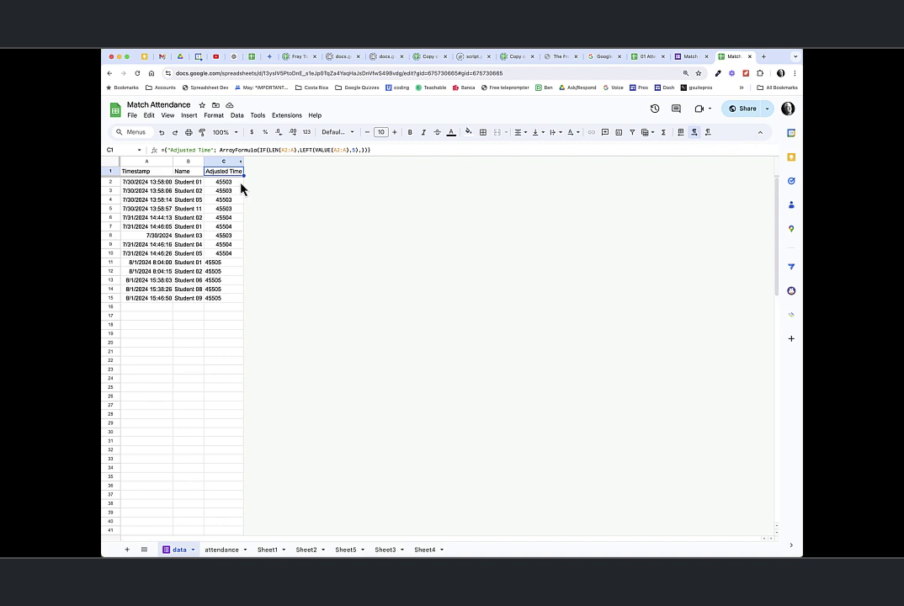
pyautogui.scroll(-3, 240, 188)
pyautogui.scroll(3, 241, 189)
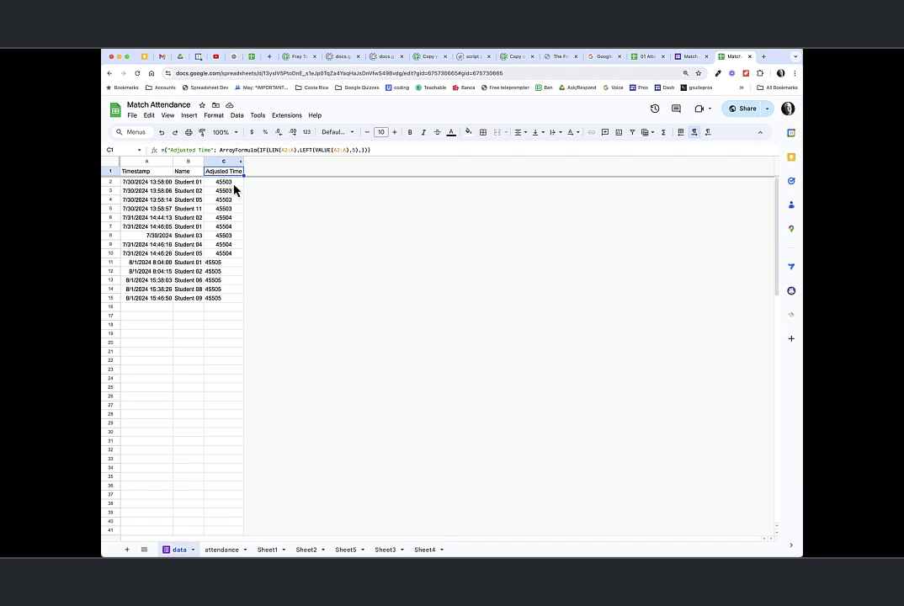
pyautogui.click(234, 183)
pyautogui.click(242, 165)
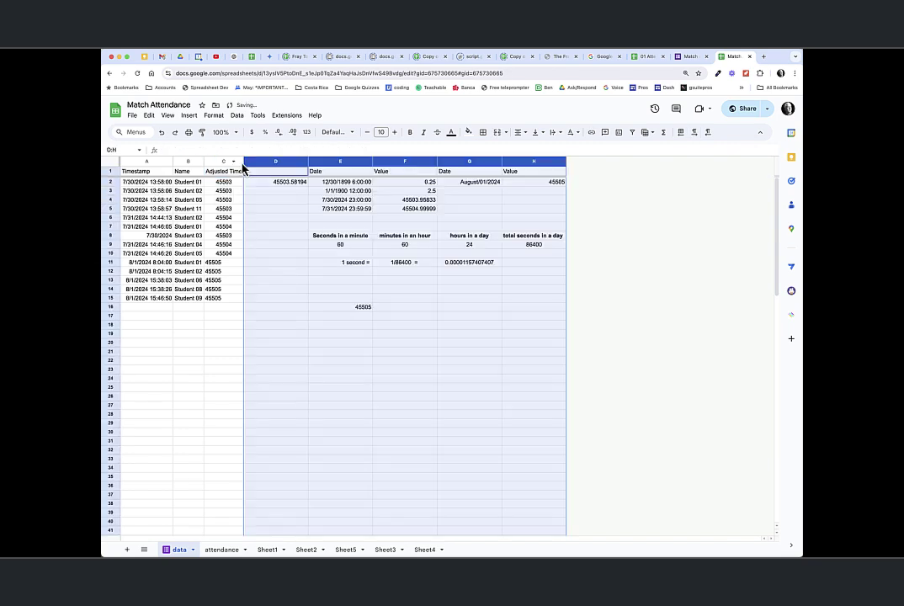
pyautogui.click(284, 183)
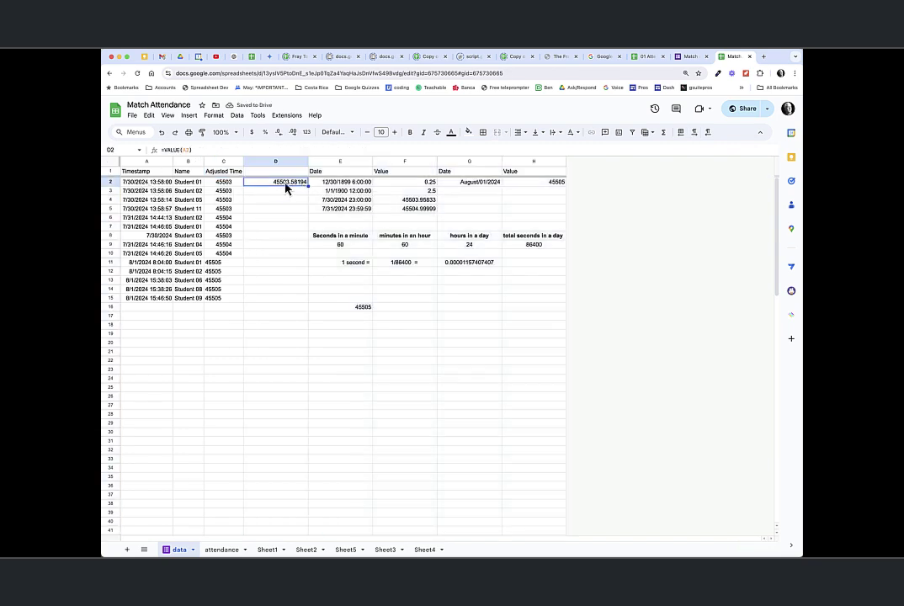
pyautogui.click(233, 184)
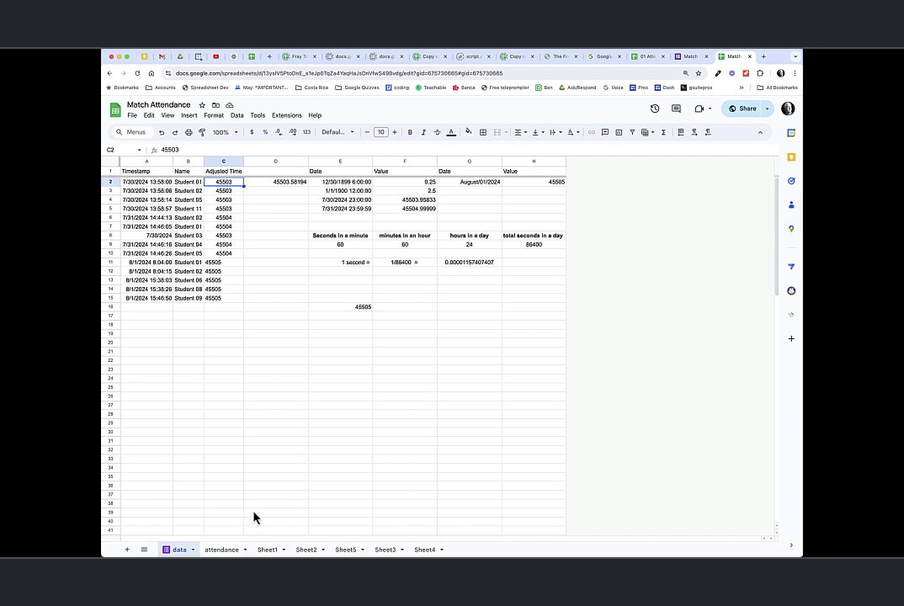
pyautogui.click(222, 548)
pyautogui.click(244, 193)
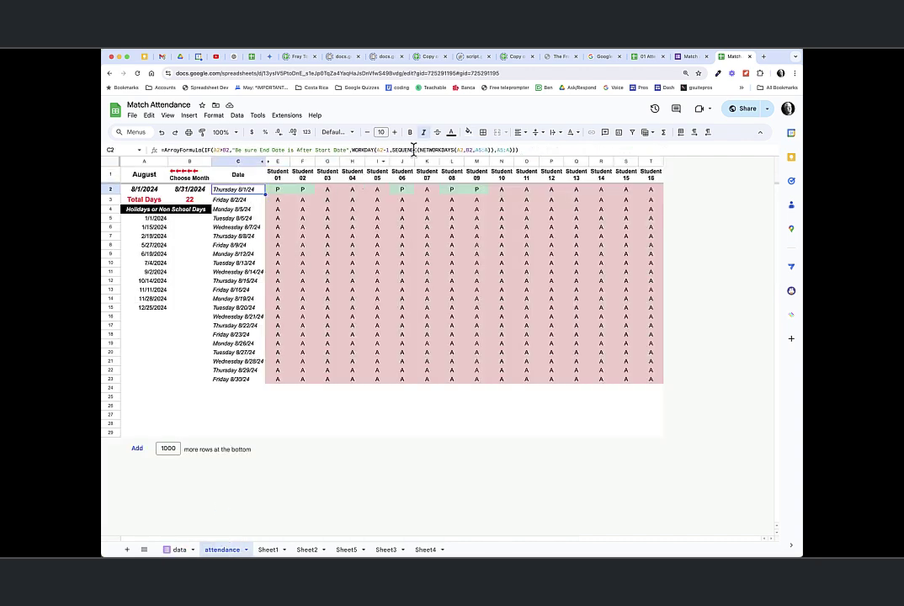
pyautogui.click(283, 191)
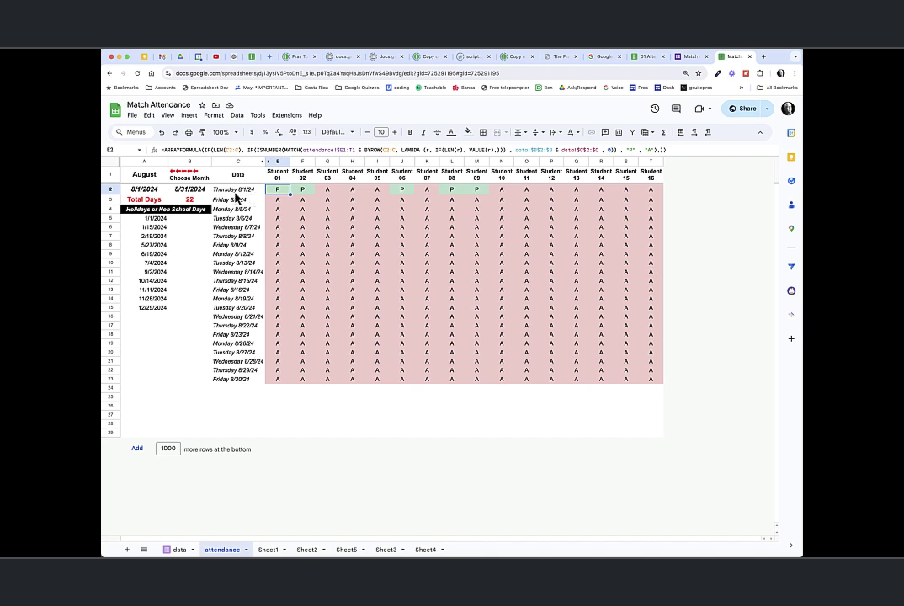
pyautogui.click(181, 549)
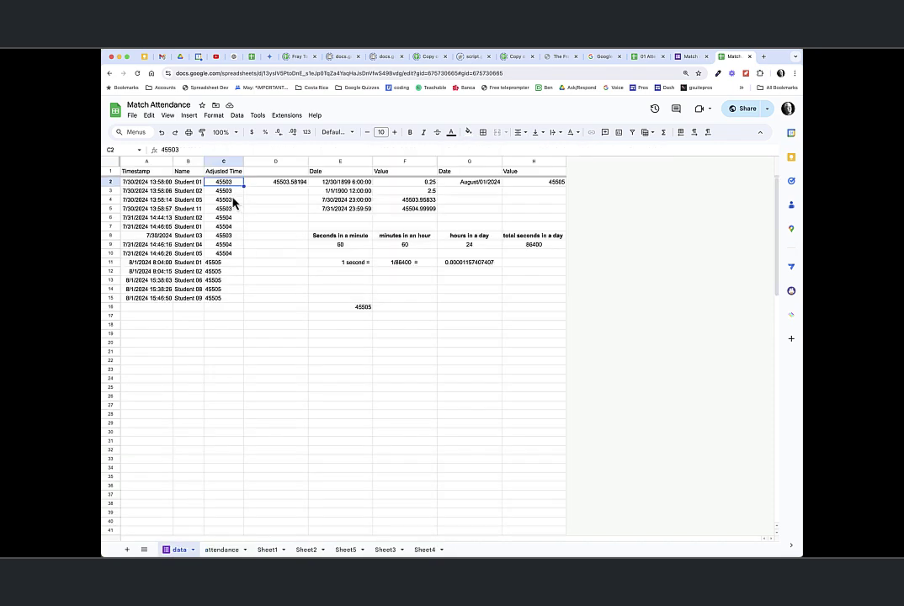
pyautogui.click(229, 549)
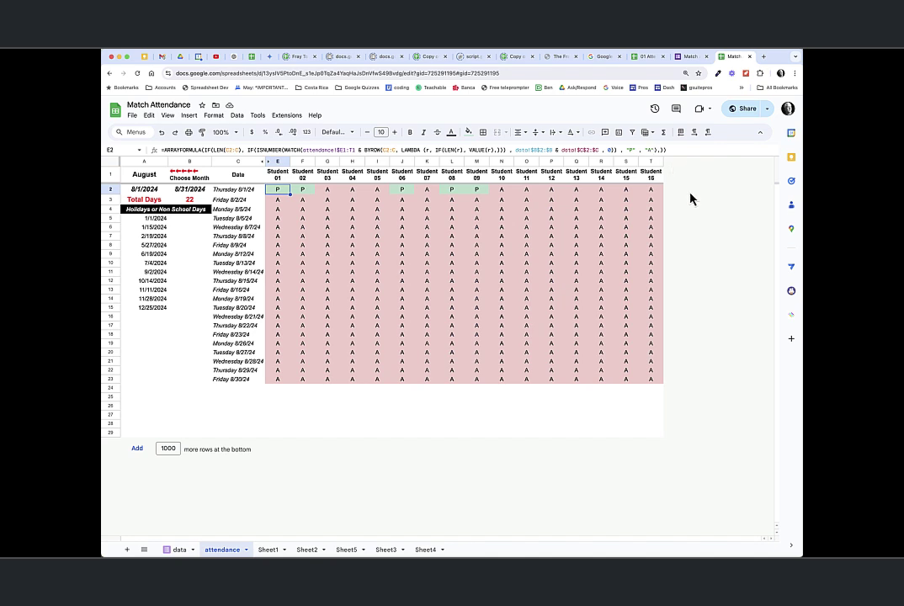
# Submit another form check-in for Student 03 and return to the Match Attendance data sheet
pyautogui.click(177, 549)
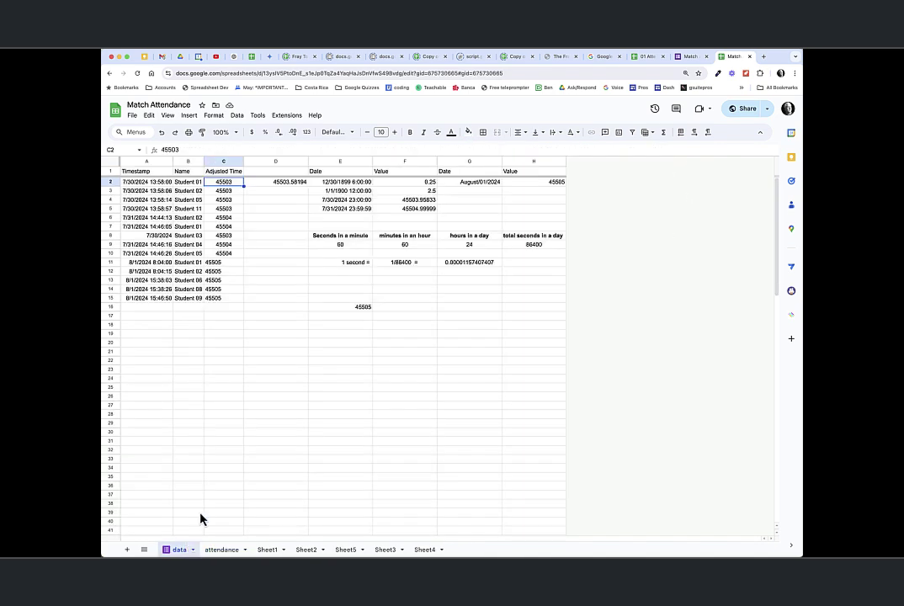
pyautogui.click(688, 57)
pyautogui.click(371, 167)
pyautogui.click(360, 235)
pyautogui.click(367, 200)
pyautogui.click(335, 267)
pyautogui.click(646, 56)
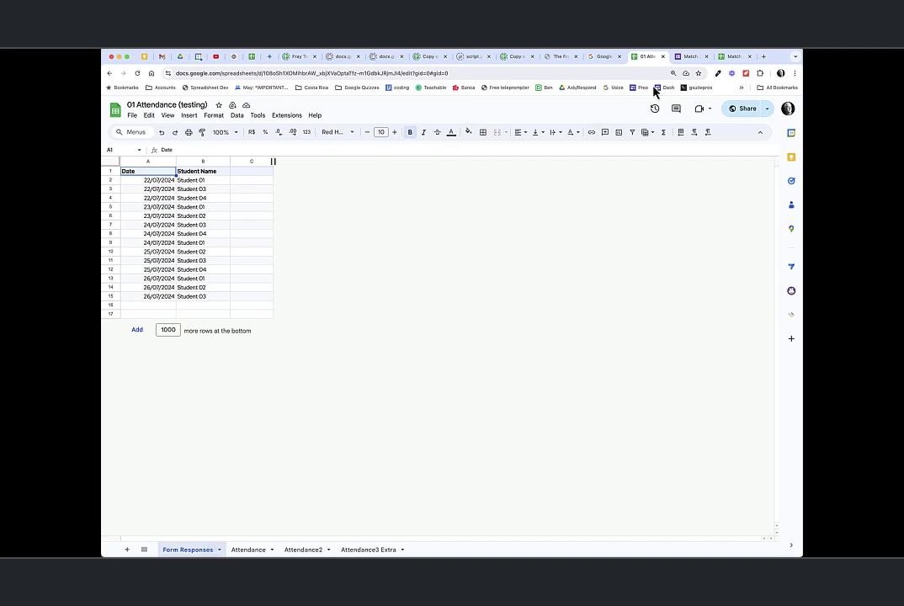
pyautogui.click(731, 57)
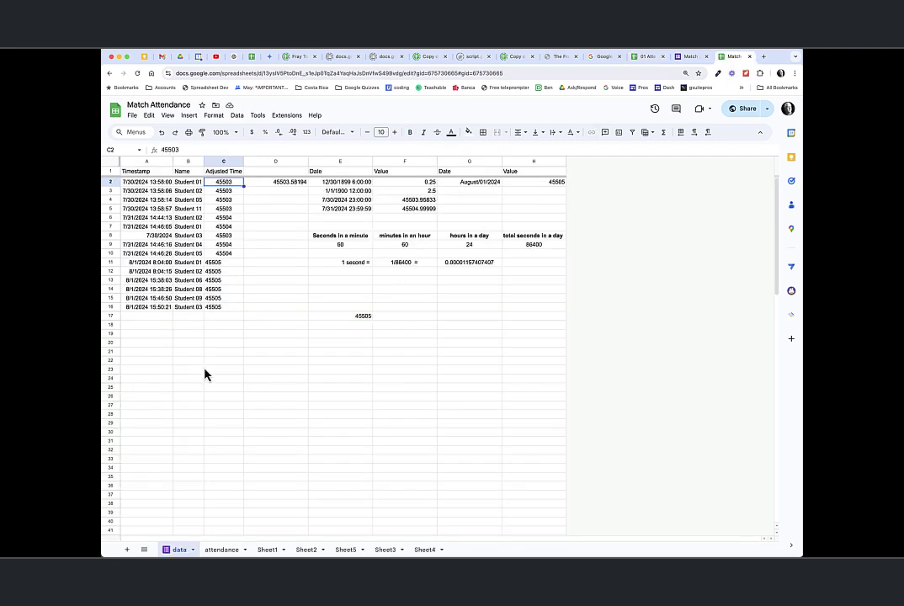
# Review the per-day AVG formula in U3 and per-student AVG formula in E1 on the attendance grid
pyautogui.click(227, 549)
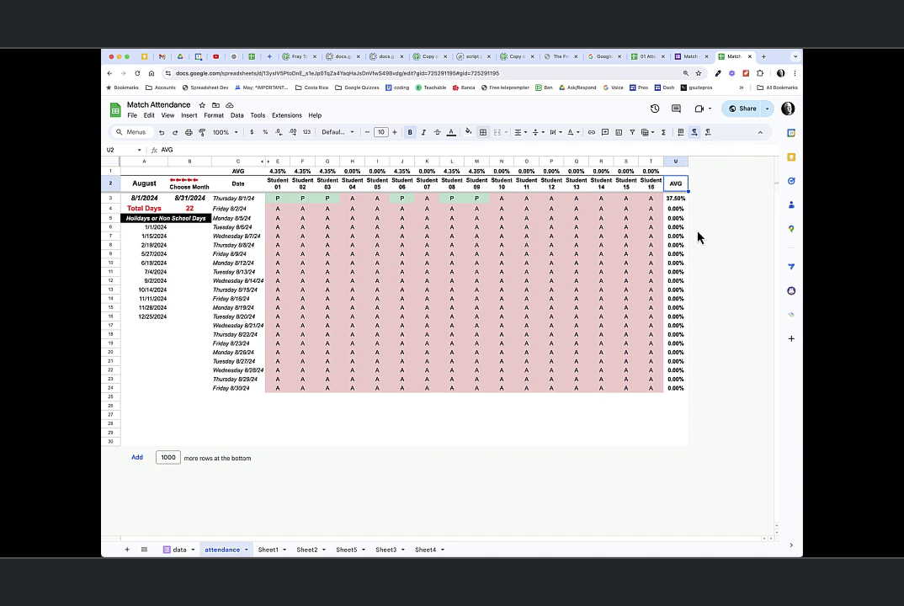
pyautogui.click(678, 201)
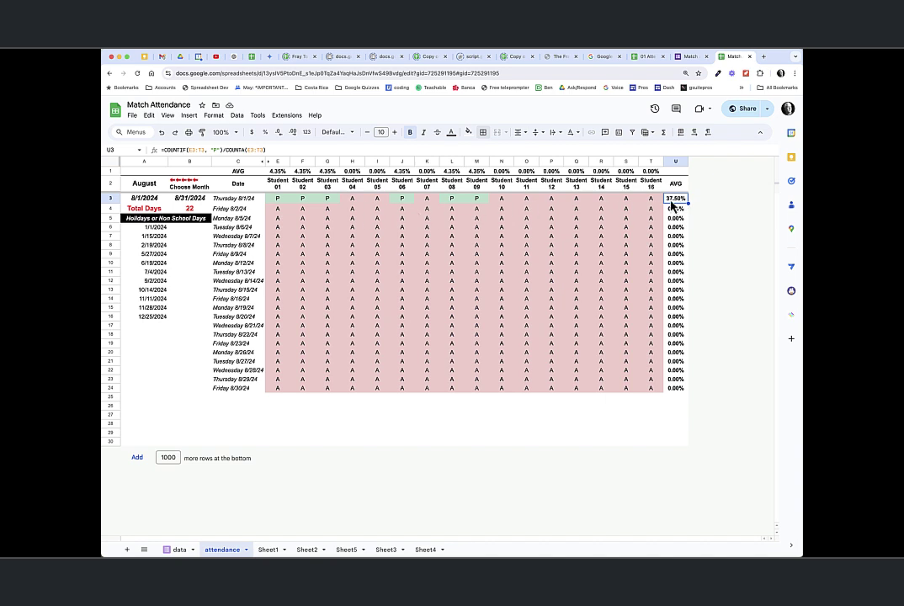
pyautogui.click(284, 173)
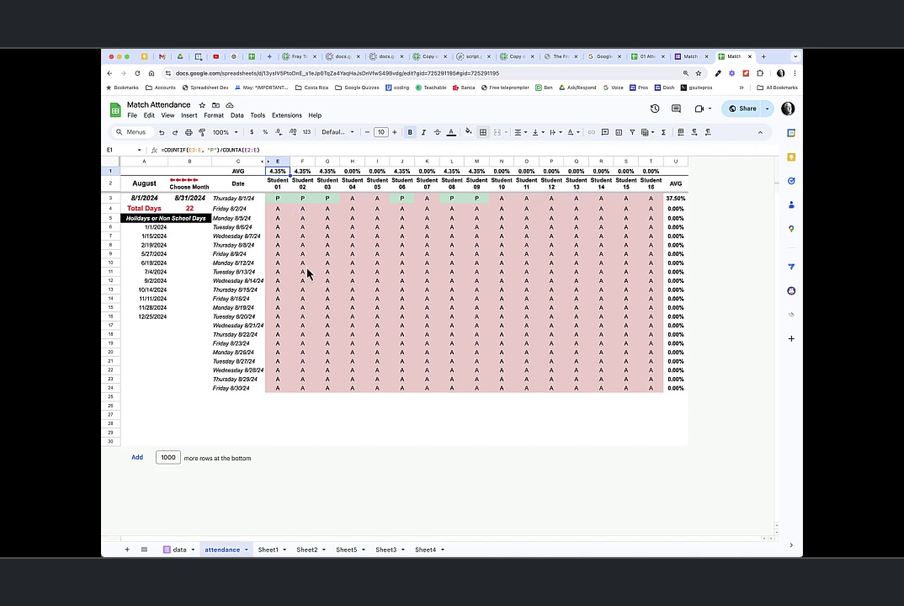
# Add a row 17 test check-in for Student 03 dated 8/2/2024, keeping row 16 on August 1
pyautogui.click(179, 551)
pyautogui.click(223, 550)
pyautogui.click(178, 550)
pyautogui.moveTo(151, 309); pyautogui.dragTo(215, 312)
pyautogui.moveTo(152, 313); pyautogui.dragTo(202, 325)
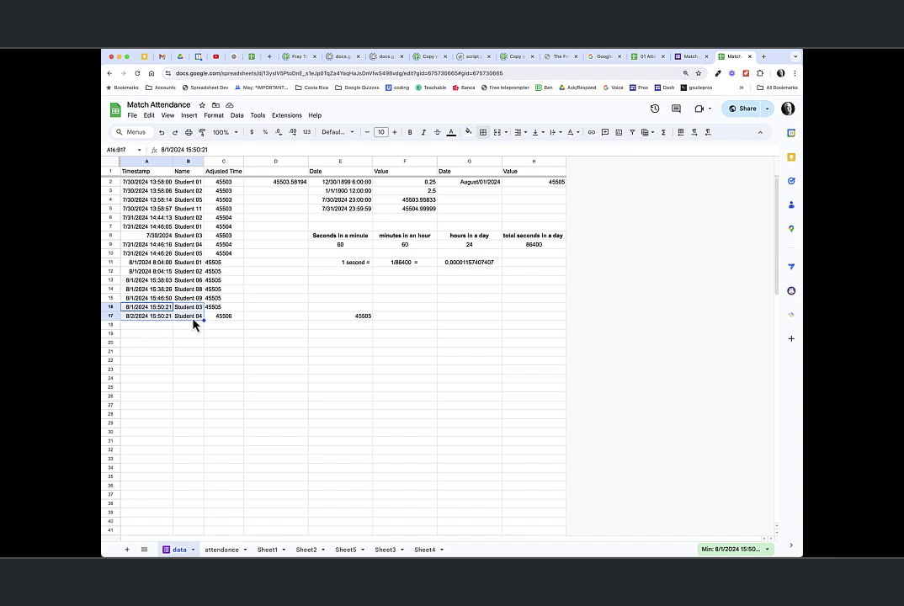
pyautogui.doubleClick(139, 308)
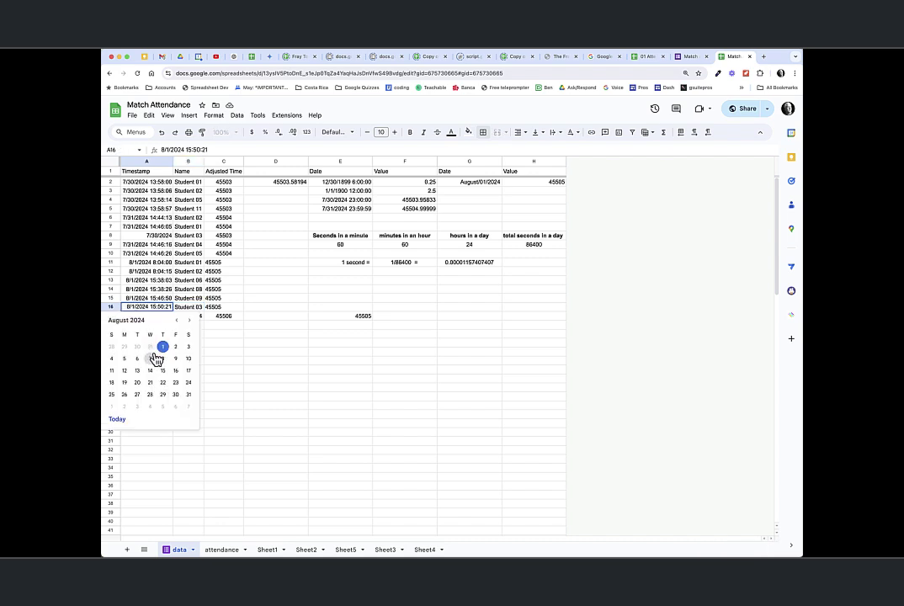
pyautogui.click(175, 346)
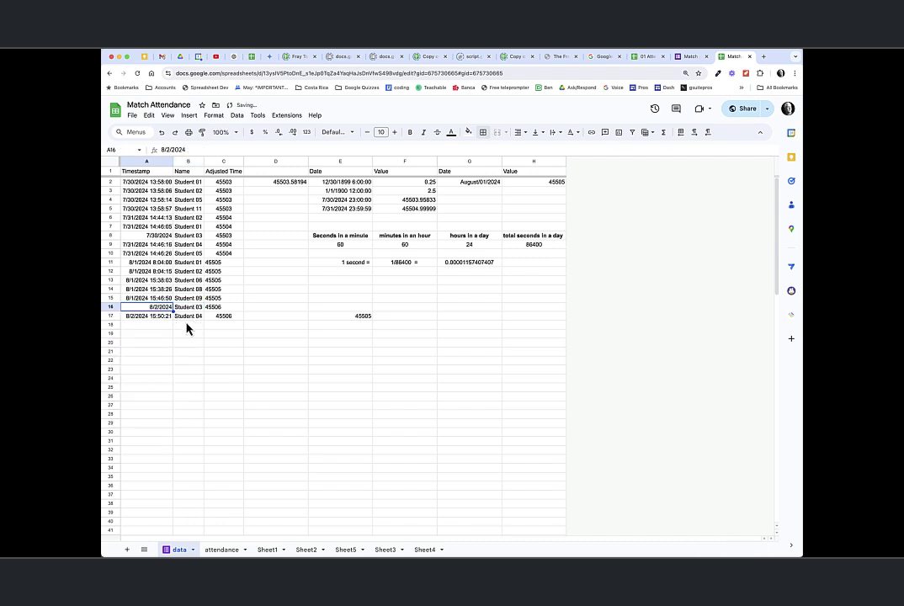
pyautogui.doubleClick(156, 318)
pyautogui.click(189, 317)
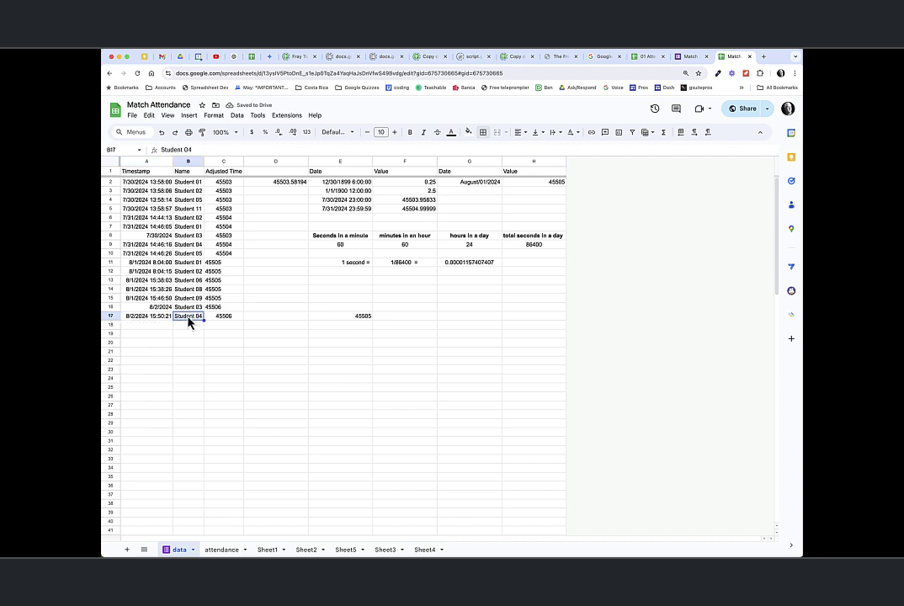
pyautogui.doubleClick(152, 308)
pyautogui.click(160, 346)
pyautogui.click(185, 317)
pyautogui.click(232, 343)
# Verify Student 03 shows P on 8/2/24 with an 8.70% average and 6.25% for that day
pyautogui.click(223, 549)
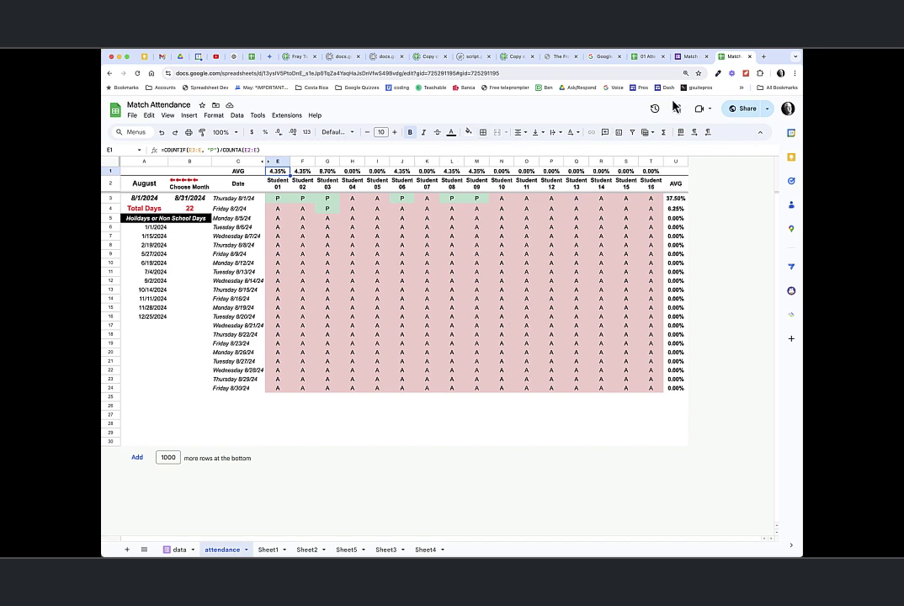
pyautogui.click(687, 59)
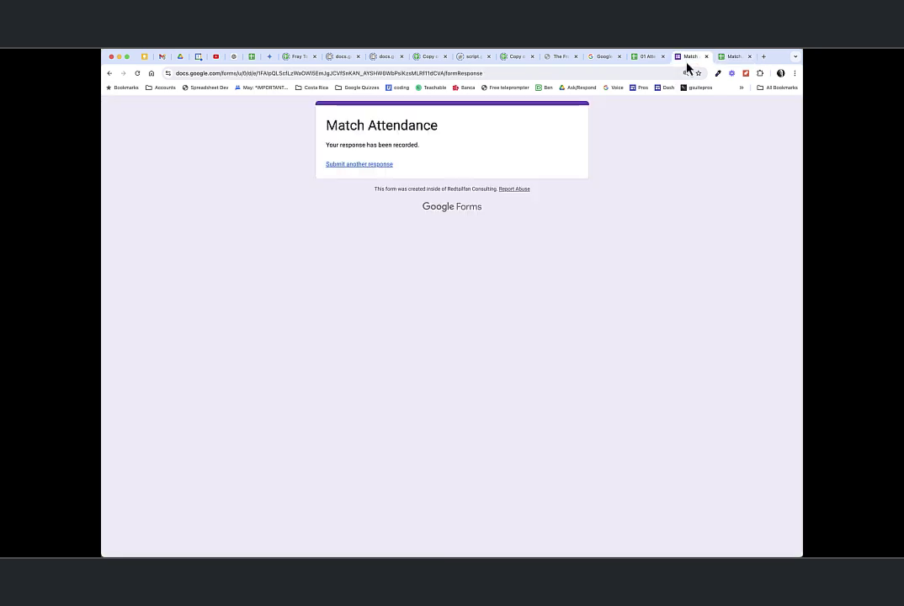
pyautogui.click(731, 57)
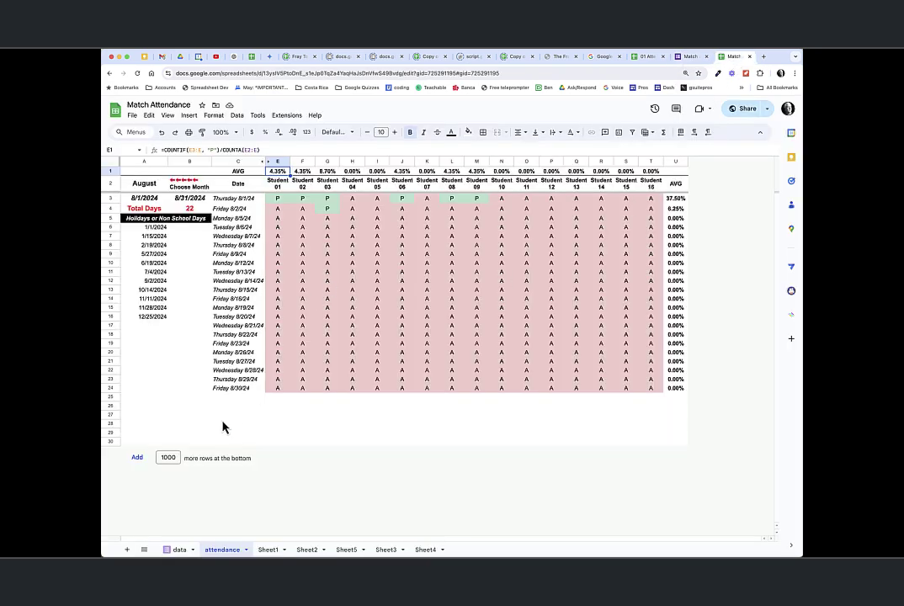
pyautogui.click(179, 550)
pyautogui.click(221, 550)
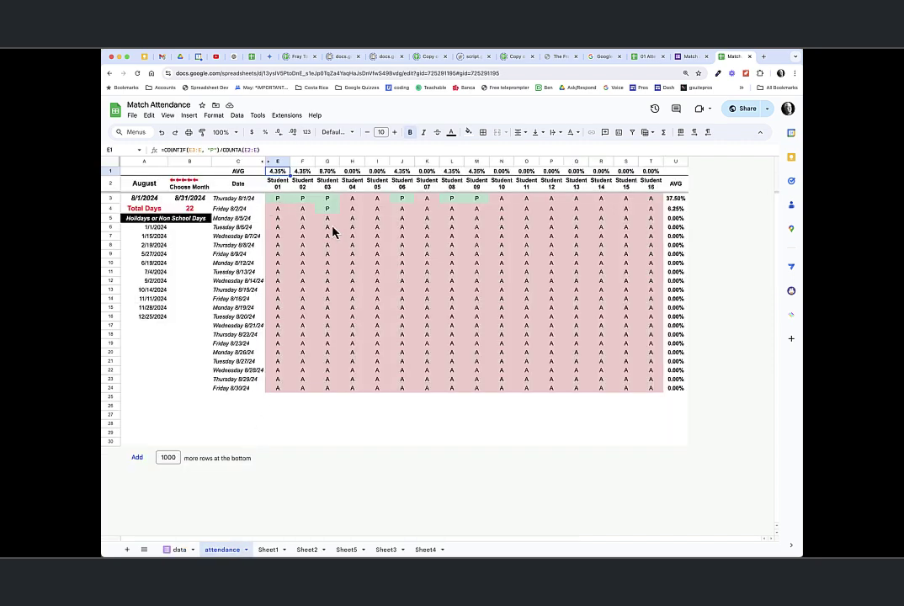